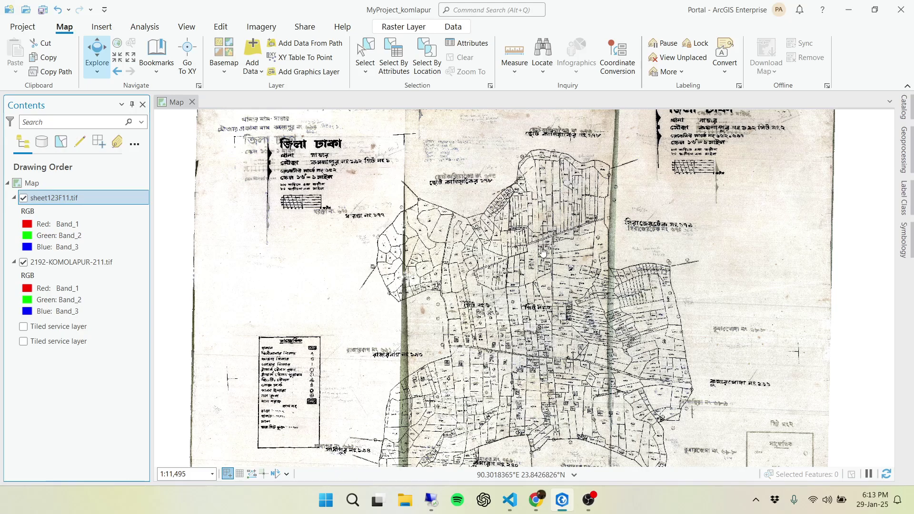
Step: Toggle the visibility of sheet123F11.tif and 2192-KOMOLAPUR-211.tif off and on to compare their overlap at the southern mouza boundary
drag(543, 252, 548, 312)
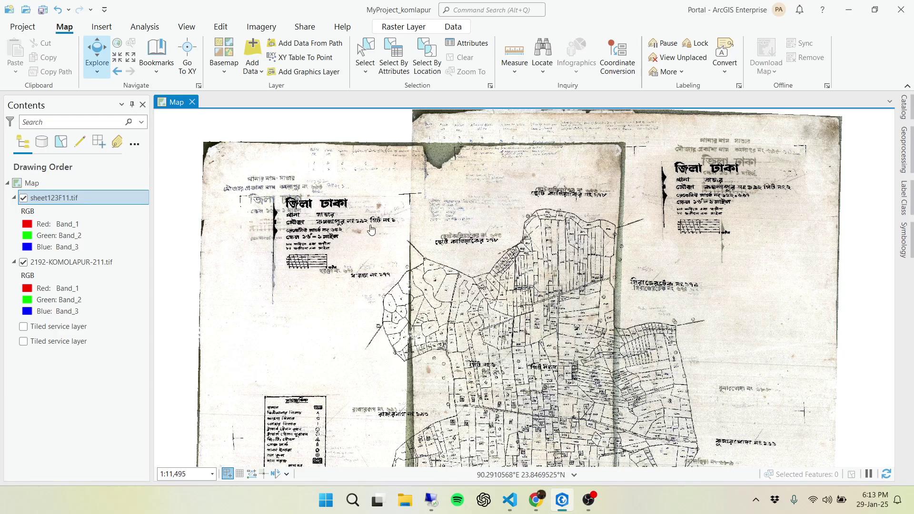
drag(489, 382, 513, 305)
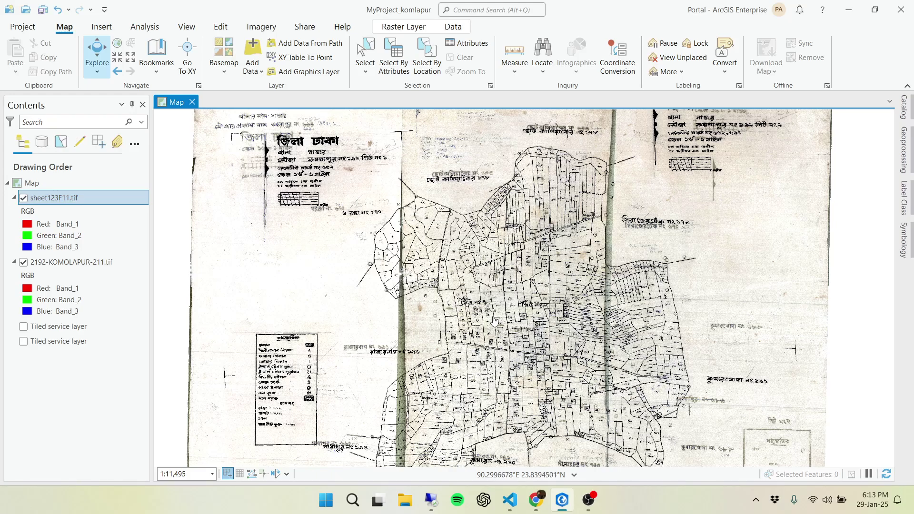
drag(522, 414, 507, 310)
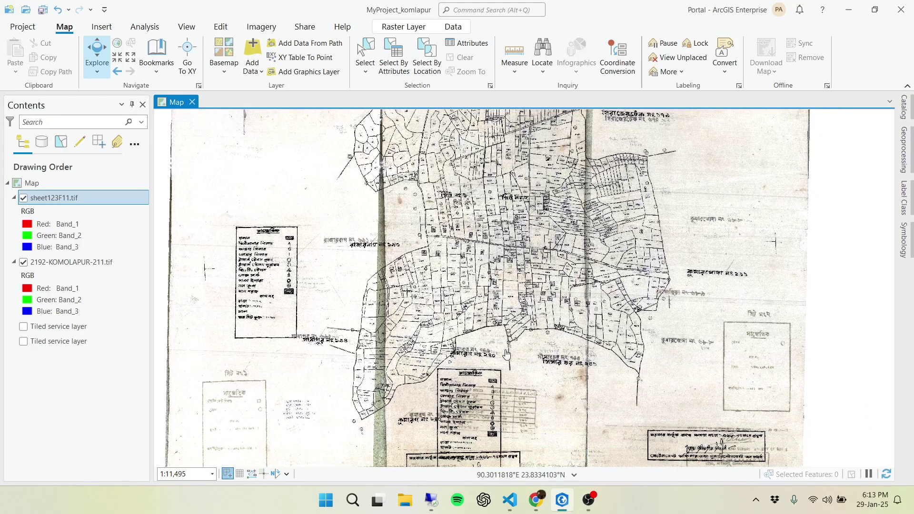
scroll(517, 348, up, 1)
scroll(516, 347, up, 8)
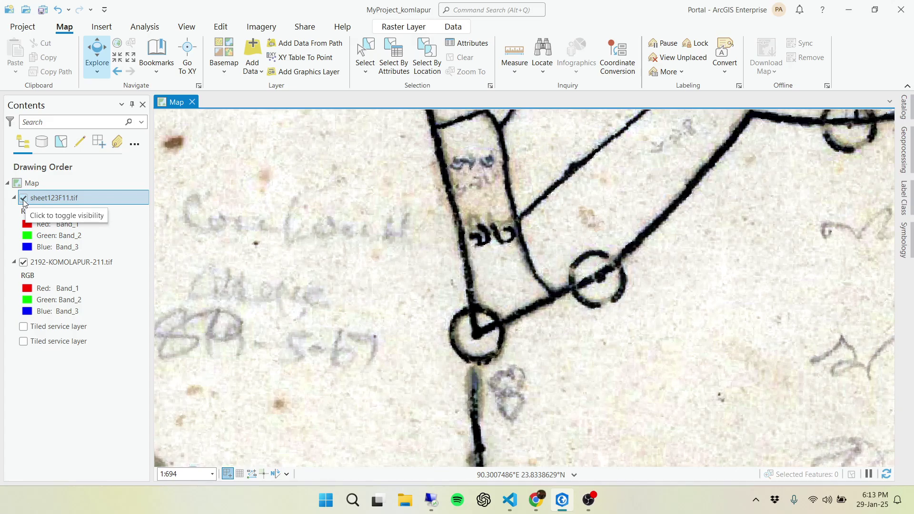
click(23, 199)
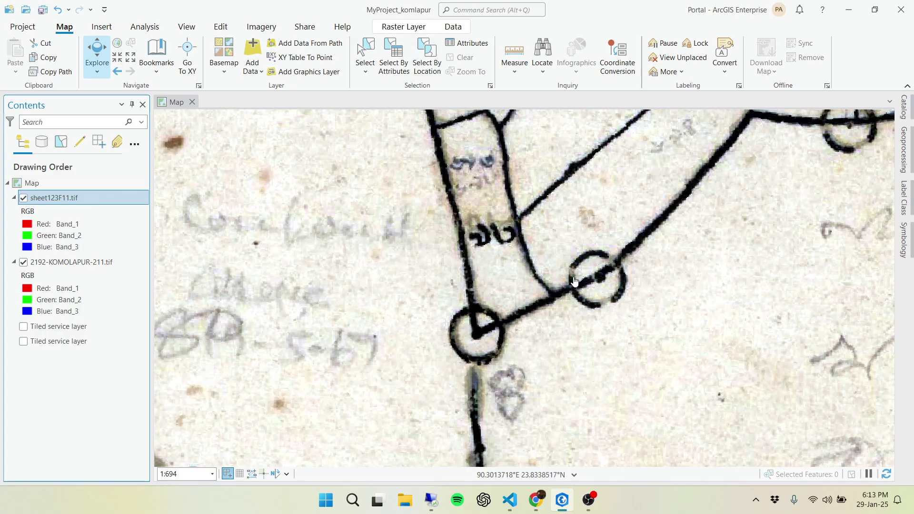
scroll(616, 271, down, 3)
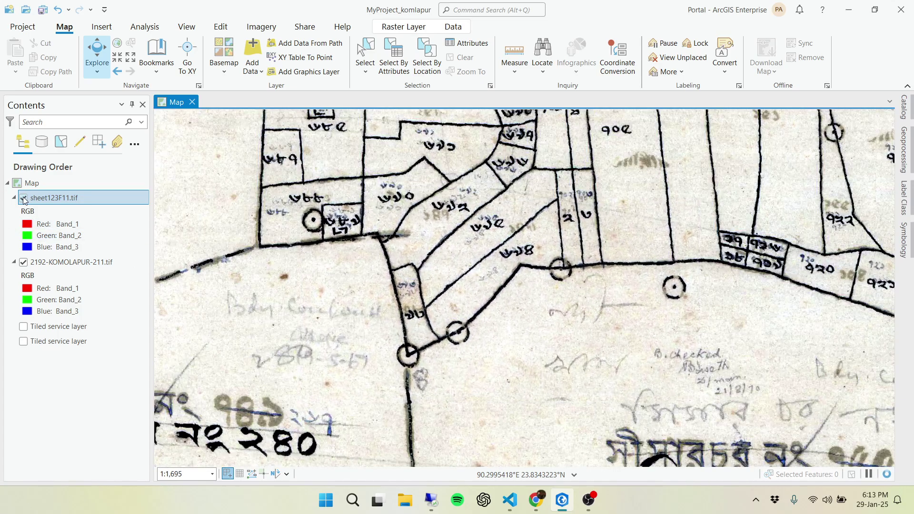
click(24, 198)
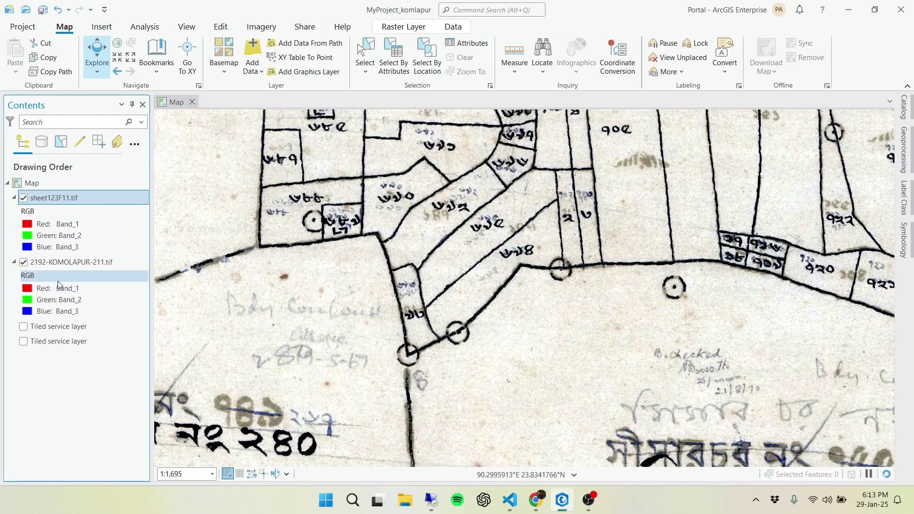
click(24, 262)
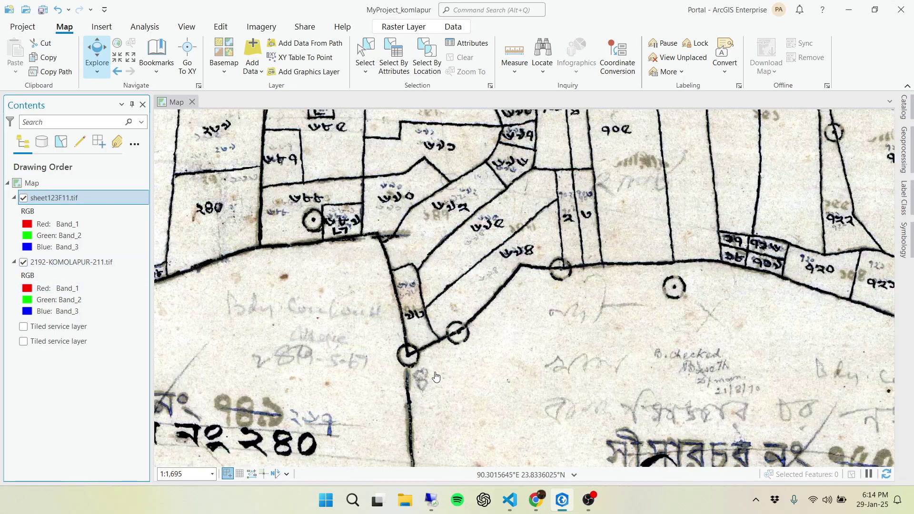
Step: Examine how the plot lines of the two georeferenced sheets match along their shared edge, from the southern boundary northward
drag(323, 183, 382, 375)
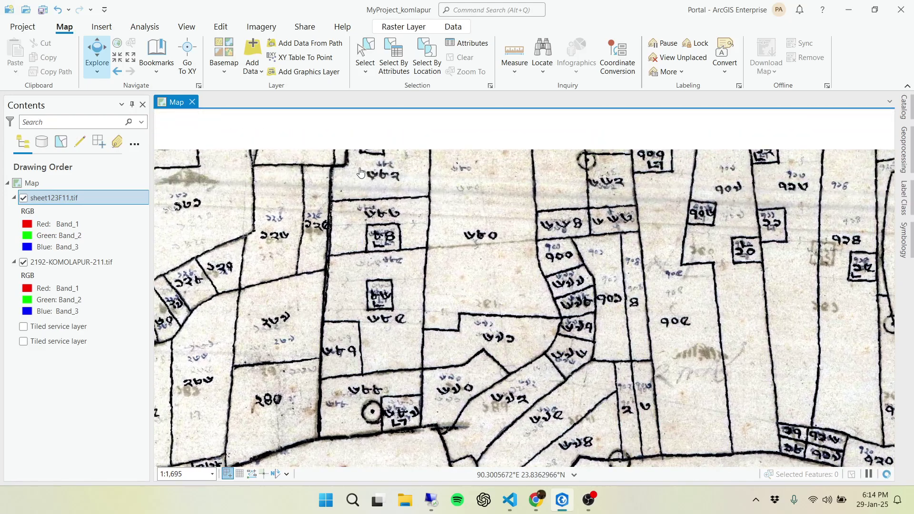
drag(349, 179, 363, 325)
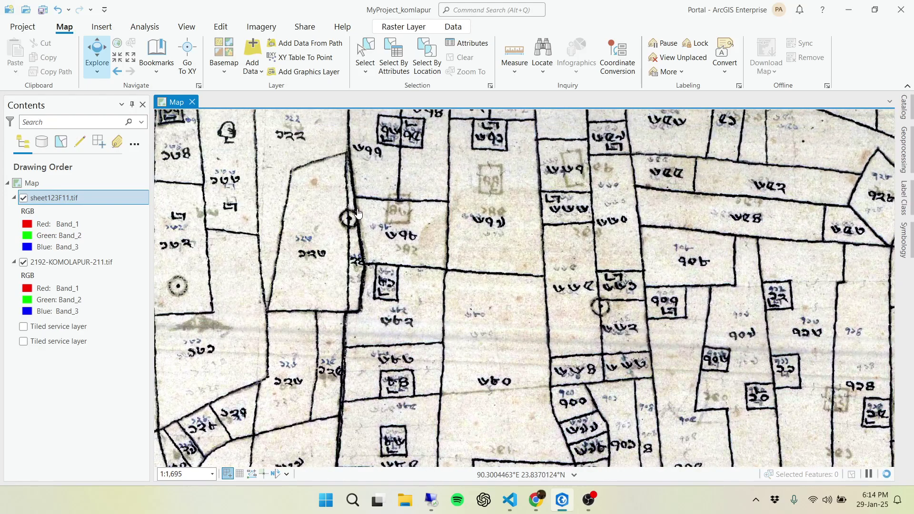
drag(345, 172, 366, 360)
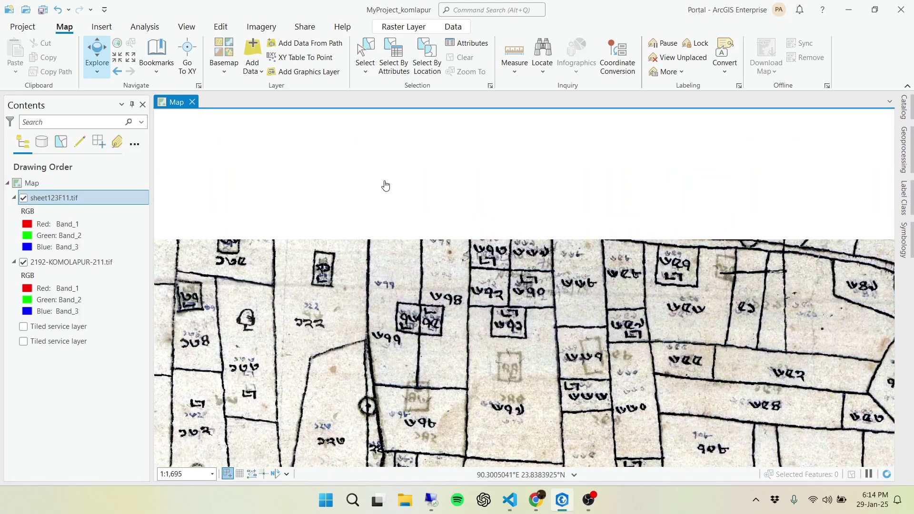
drag(387, 176, 395, 251)
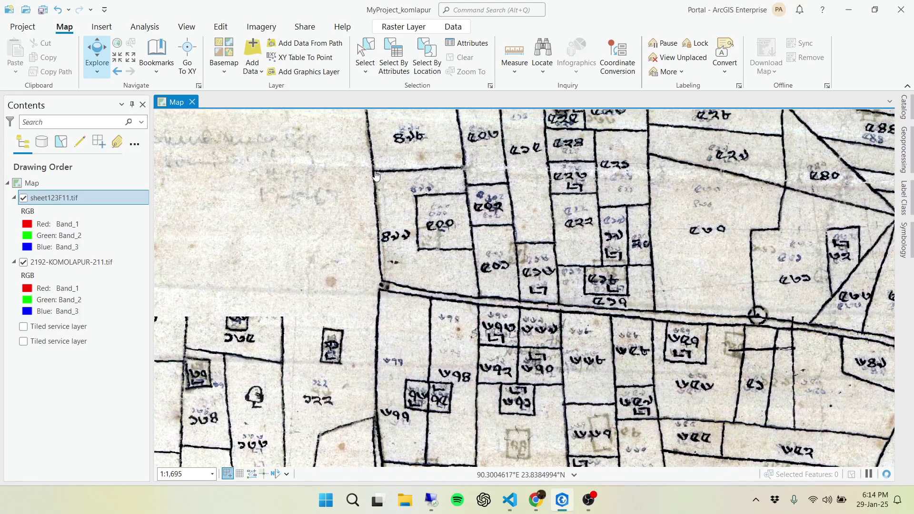
drag(376, 177, 395, 197)
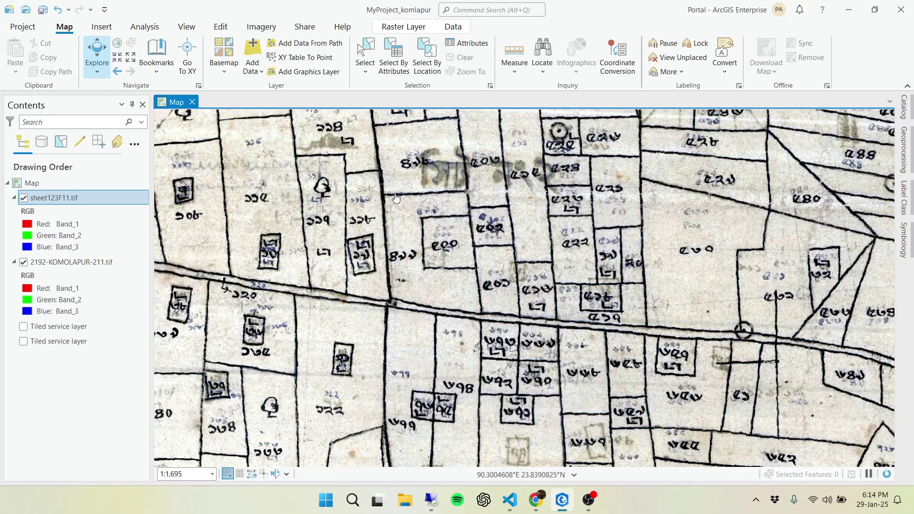
Step: Inspect the sheet alignment along the northern mouza boundary and across the plots in the middle of the combined map
scroll(396, 197, down, 5)
drag(429, 157, 458, 375)
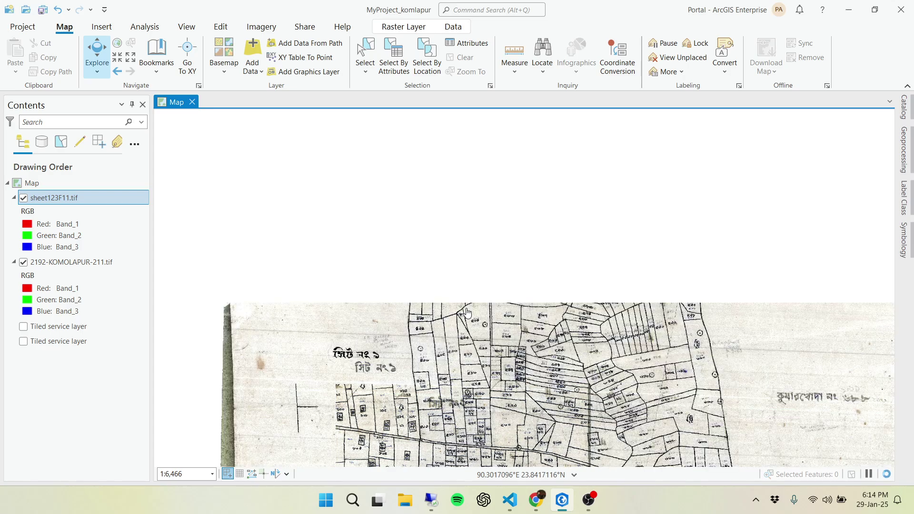
drag(451, 187, 464, 329)
scroll(438, 244, up, 3)
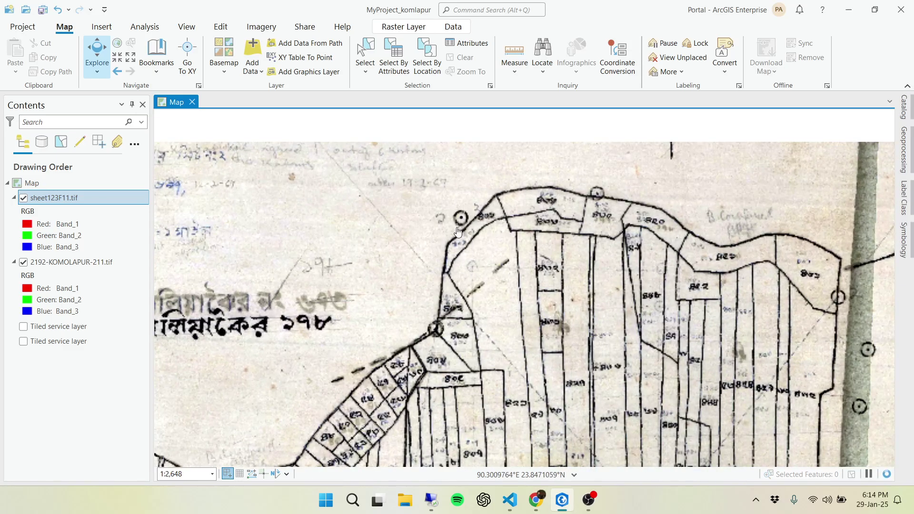
drag(436, 341, 445, 262)
drag(419, 350, 405, 248)
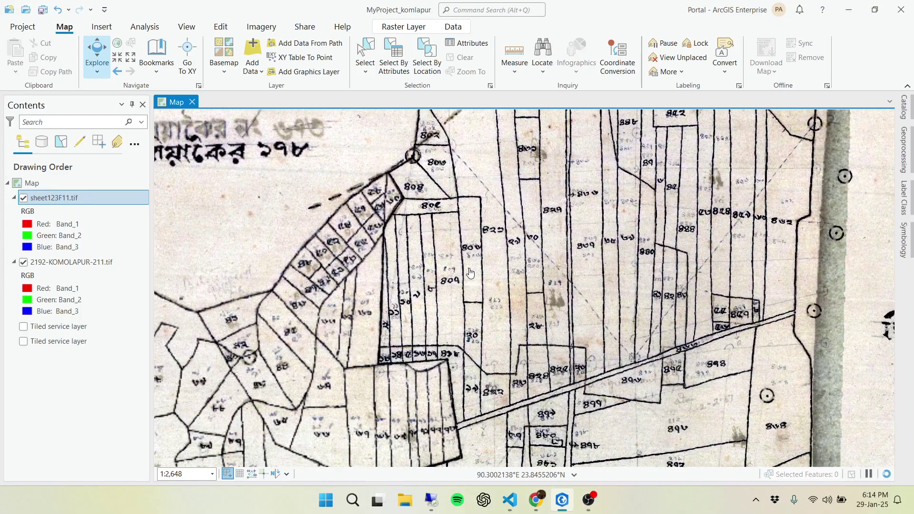
scroll(456, 228, down, 3)
scroll(435, 285, down, 2)
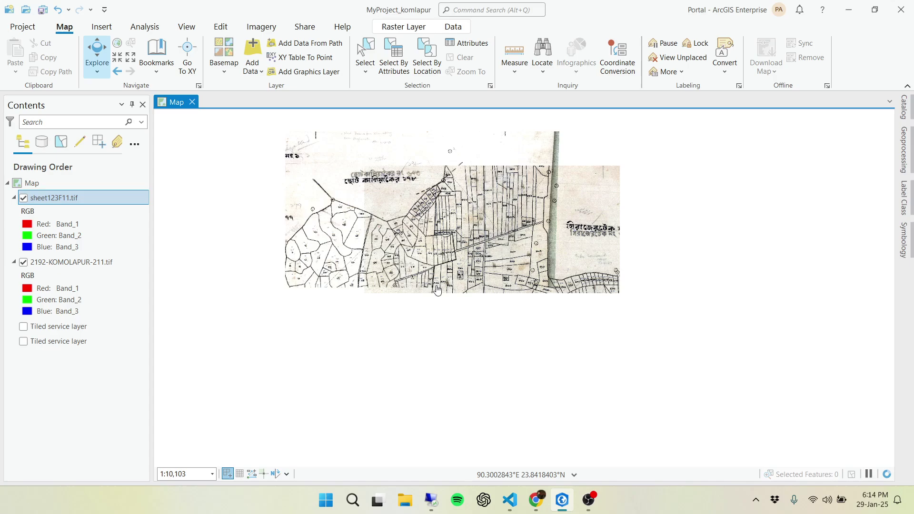
drag(439, 303, 426, 214)
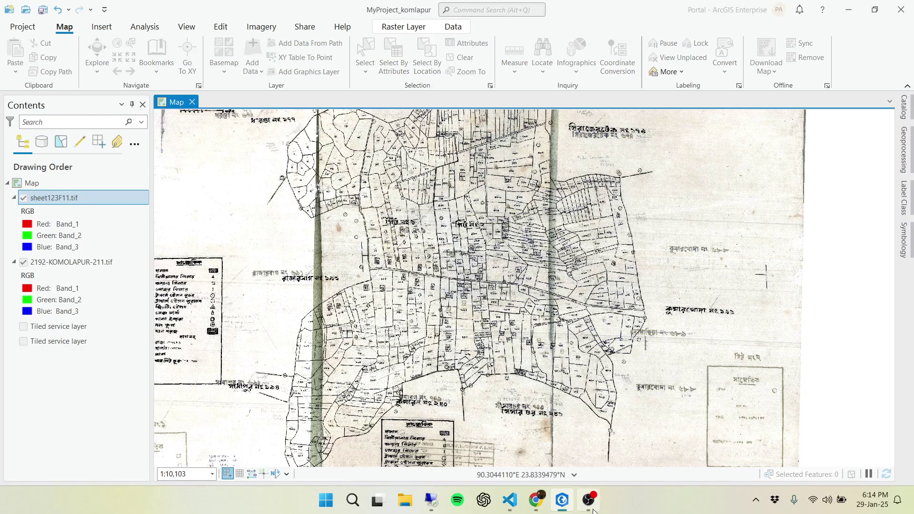
drag(477, 275, 485, 340)
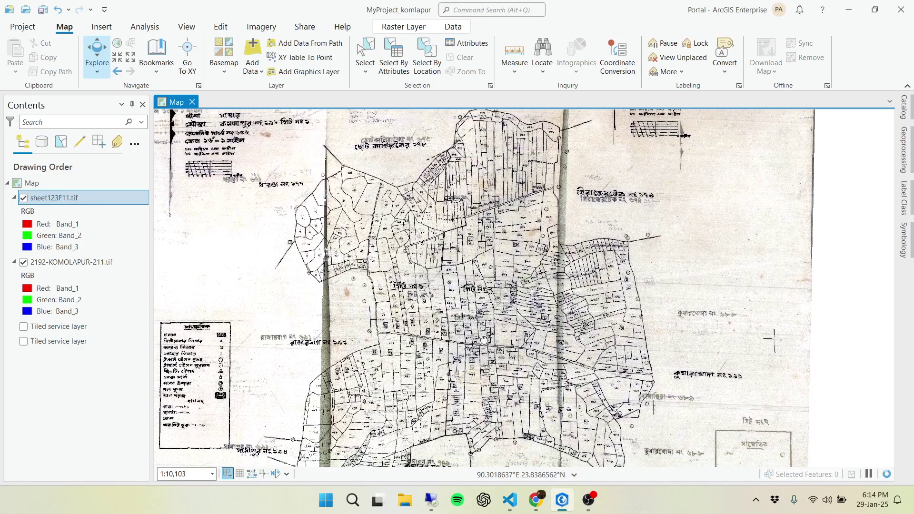
scroll(477, 353, up, 2)
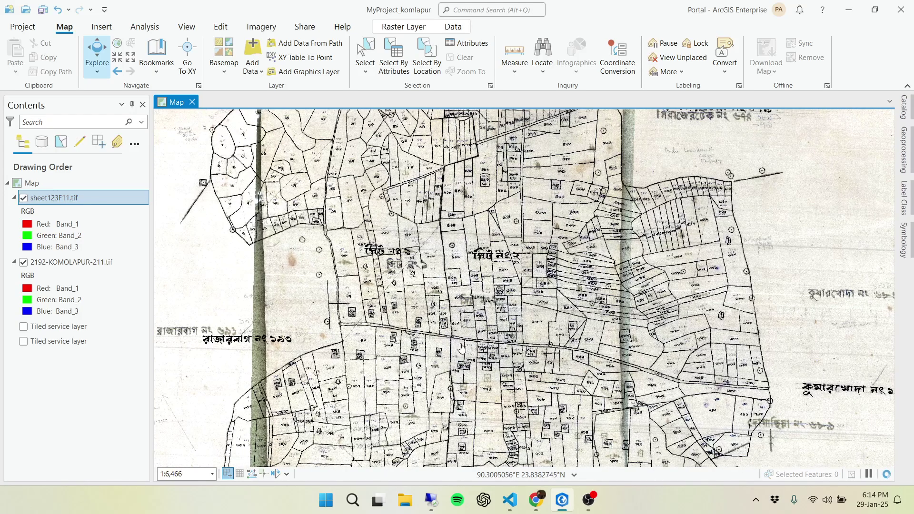
Step: Switch to the DLRS Map Update page in Chrome and minimize the Visual Studio Code window
mouse_move(536, 500)
click(489, 411)
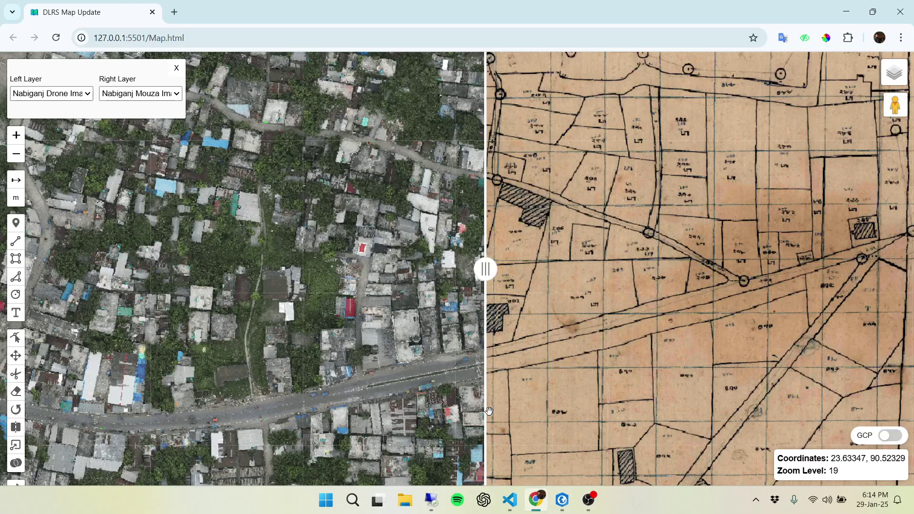
click(508, 428)
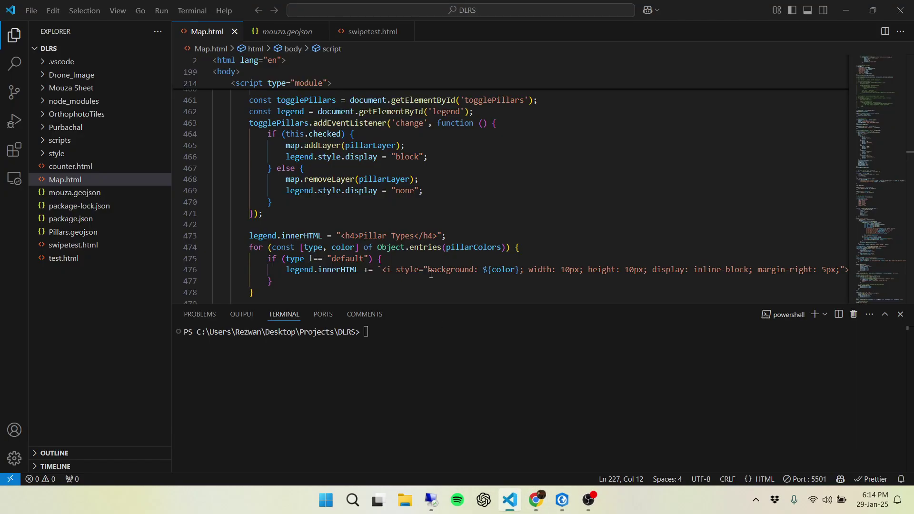
click(847, 10)
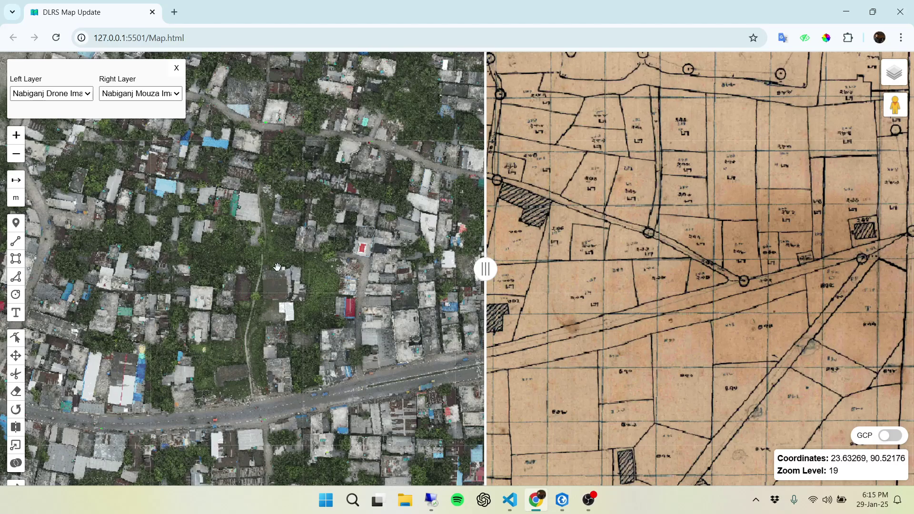
Step: Compare the Nabiganj drone image with the Nabiganj mouza image in the swipe view, including the area around the sheet's southeastern edge
scroll(314, 286, up, 1)
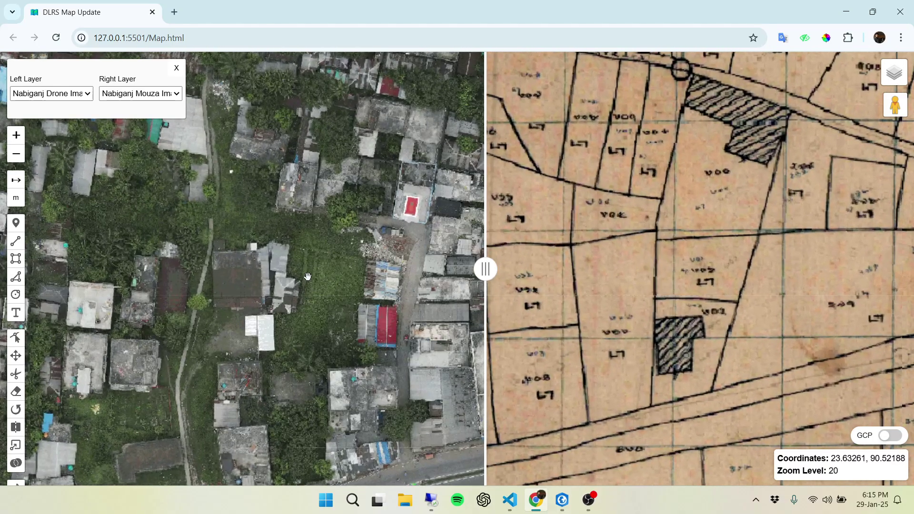
scroll(352, 252, down, 1)
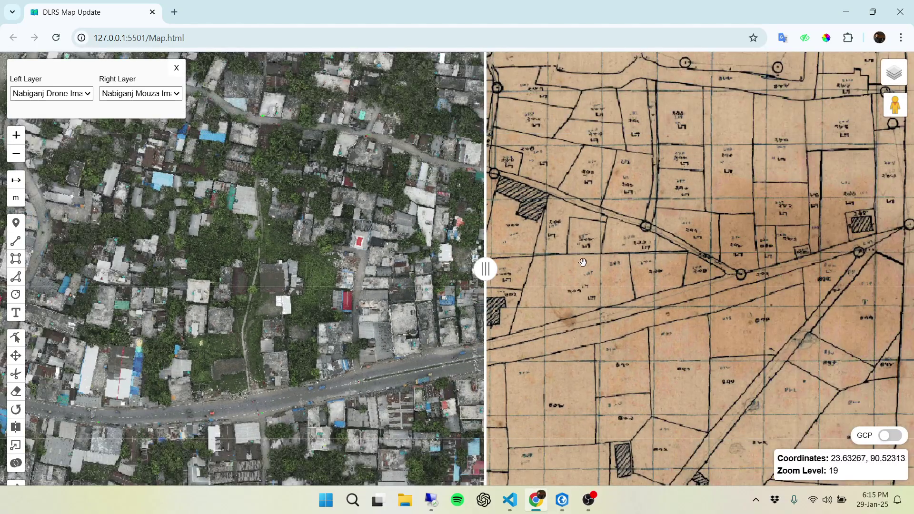
mouse_move(485, 270)
mouse_down()
mouse_move(514, 270)
mouse_move(498, 270)
mouse_up()
drag(713, 317, 551, 247)
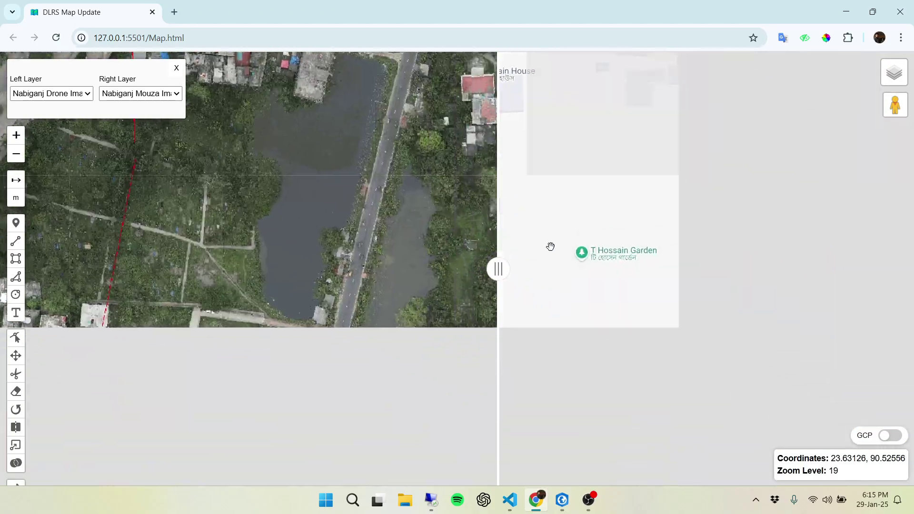
scroll(348, 224, down, 1)
drag(317, 210, 669, 290)
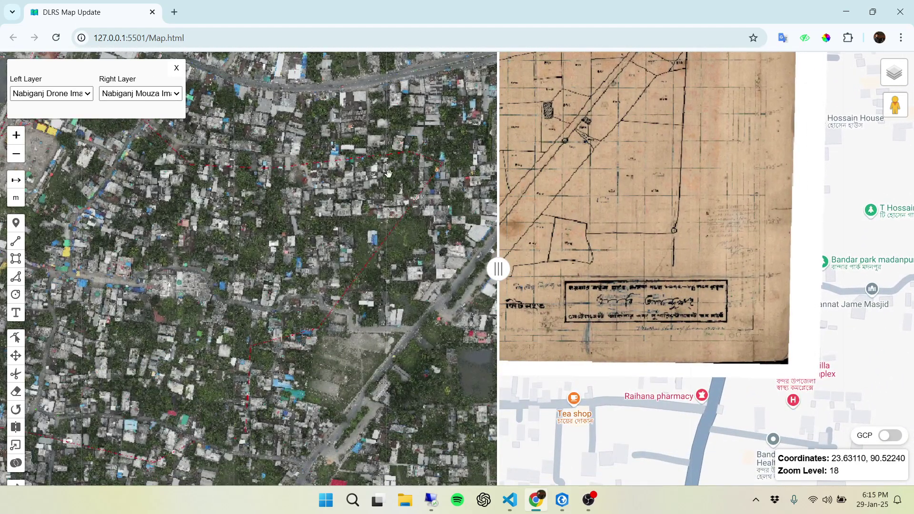
scroll(428, 257, up, 1)
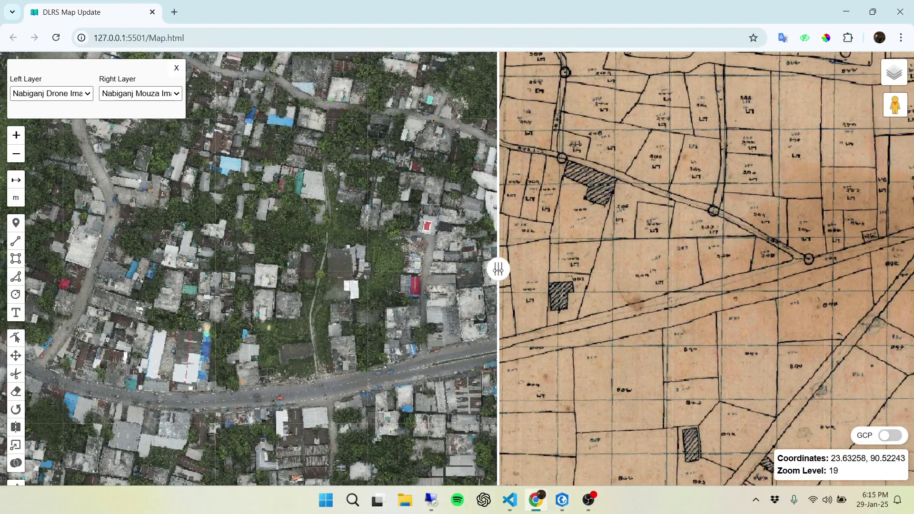
Step: Shift the swipe divider to expose more of the Nabiganj mouza image and examine the plots around the main road against the drone image
drag(498, 270, 438, 285)
scroll(303, 238, up, 2)
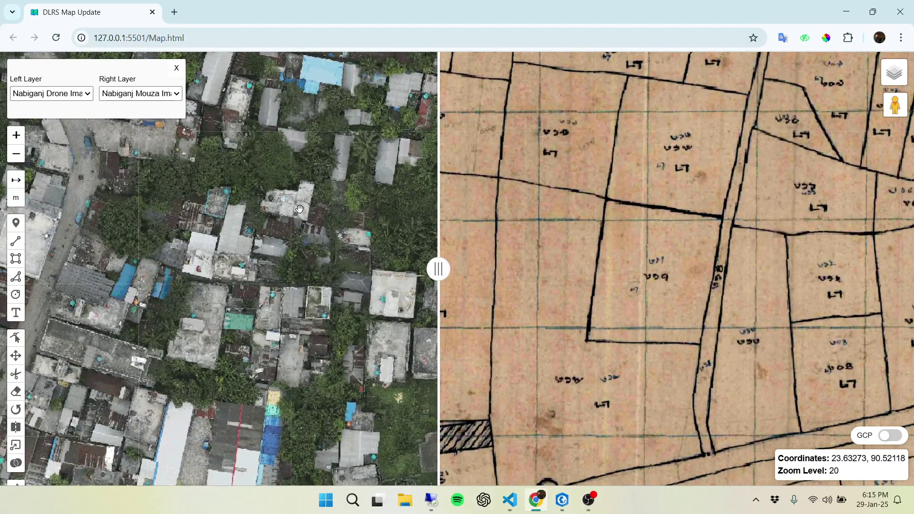
scroll(300, 209, up, 1)
scroll(304, 207, down, 1)
scroll(304, 207, down, 2)
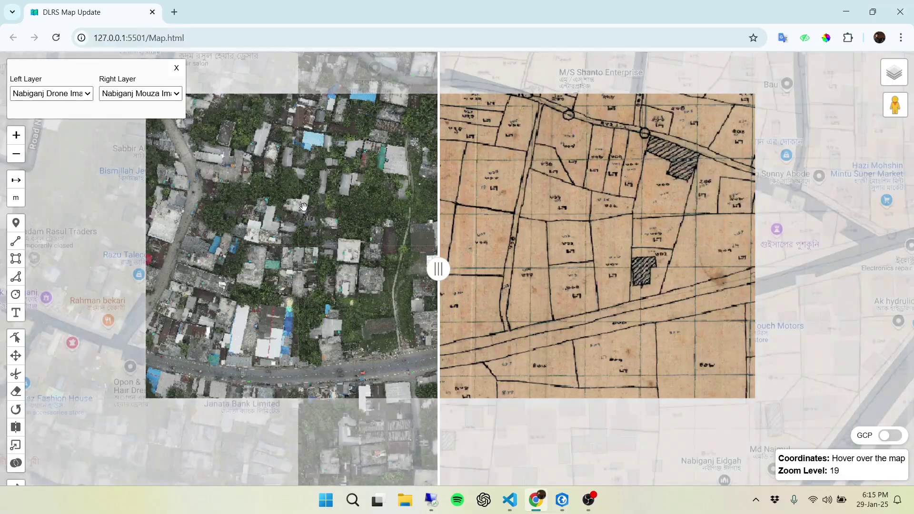
scroll(365, 268, up, 1)
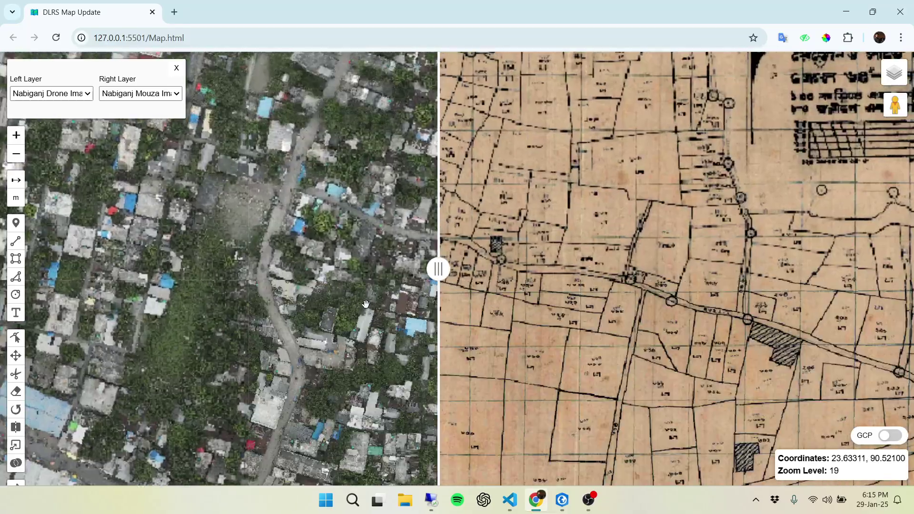
drag(468, 443, 288, 253)
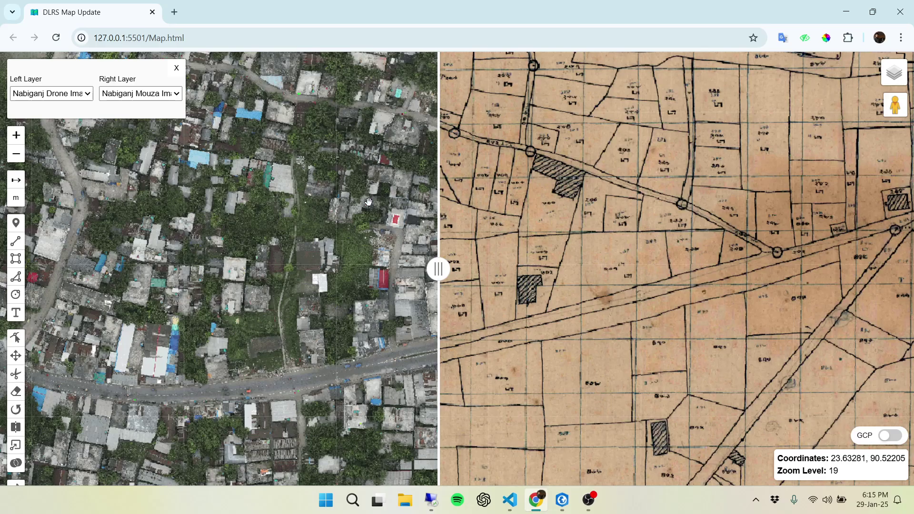
Step: Close the swipe layer comparison and display the blue vector plot boundaries around Nizhum fisheries and SOIYOD VILLA
scroll(290, 178, down, 6)
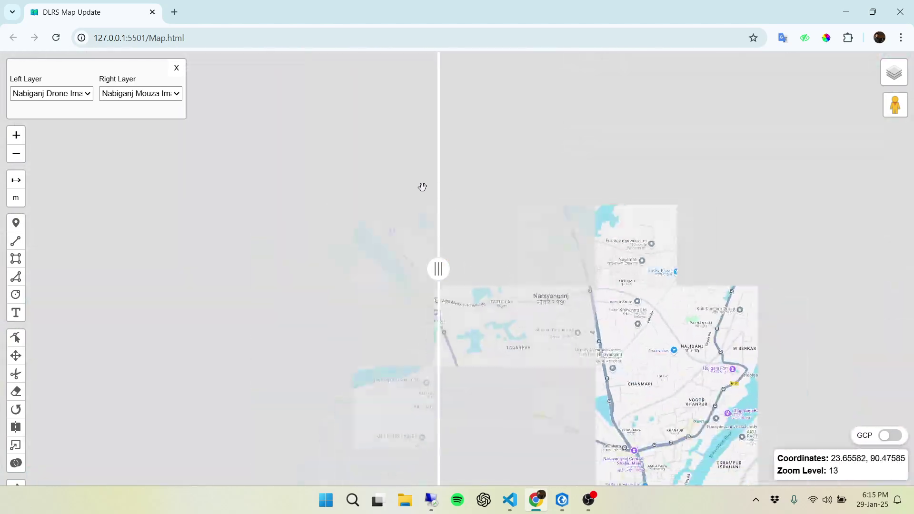
drag(450, 169, 538, 371)
drag(309, 200, 388, 314)
drag(344, 260, 423, 314)
drag(281, 191, 387, 414)
scroll(251, 176, up, 5)
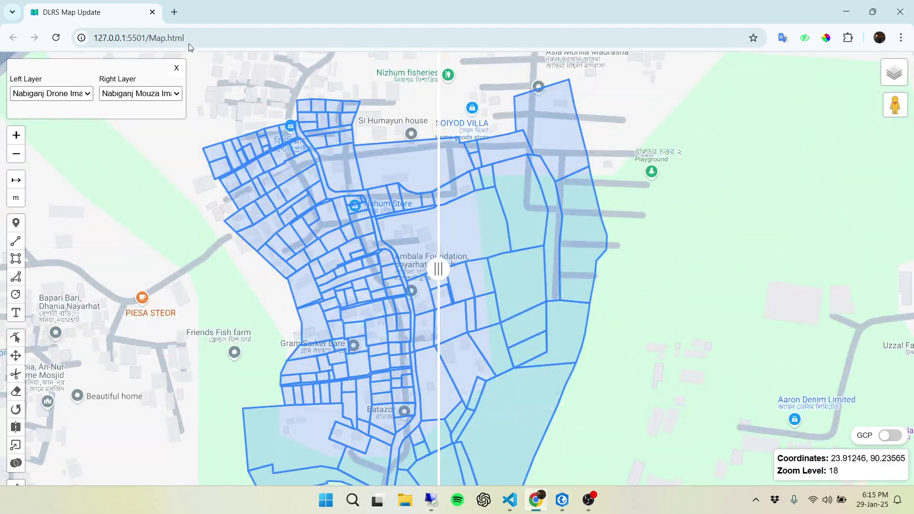
click(177, 69)
drag(614, 274, 495, 303)
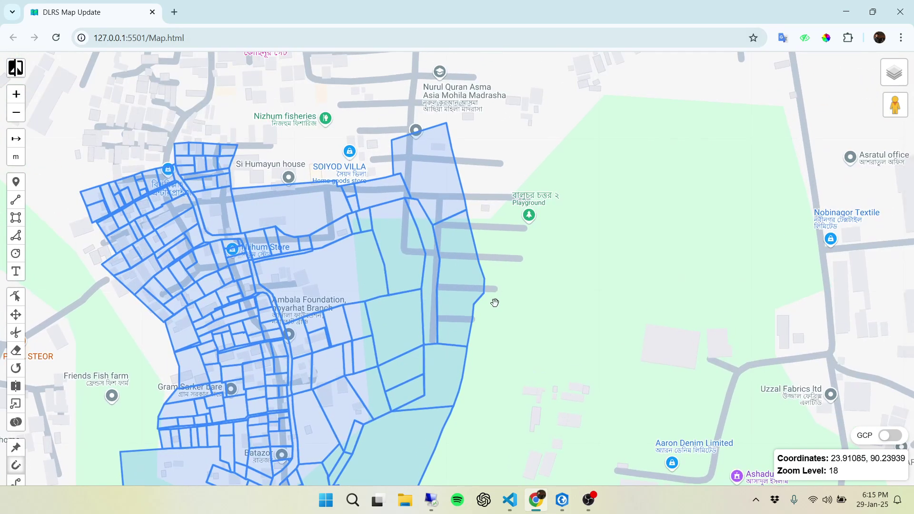
Step: Switch to ArcGIS Pro, review the overlapping Komolapur mouza sheets around the sheet boundaries, and return to the DLRS Map Update page
click(562, 500)
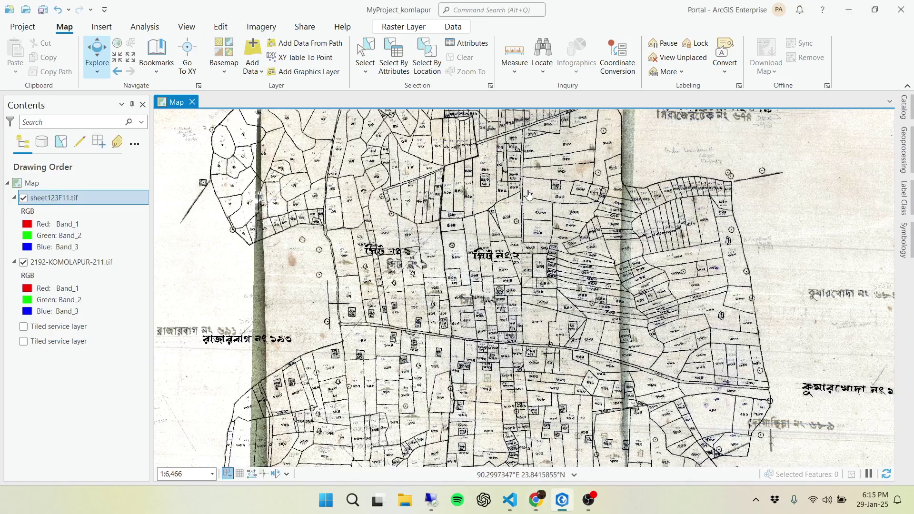
drag(530, 194, 544, 301)
drag(496, 317, 495, 223)
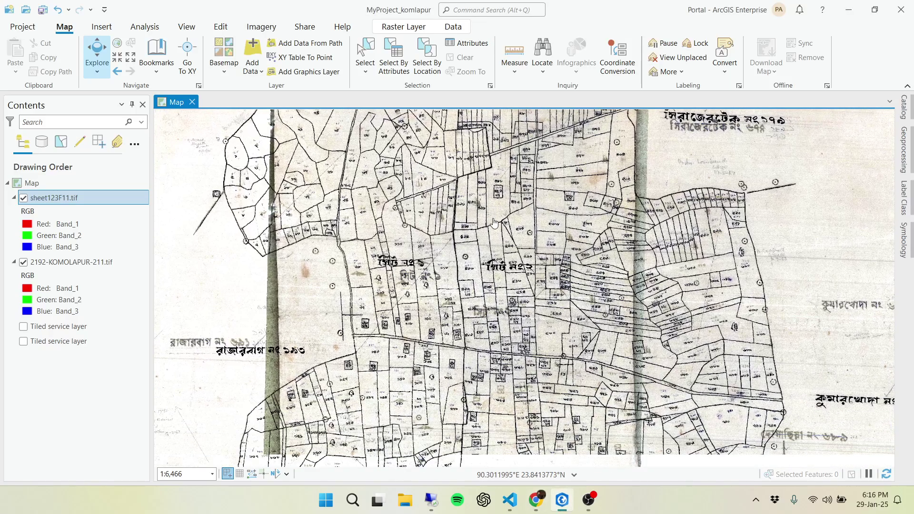
click(849, 9)
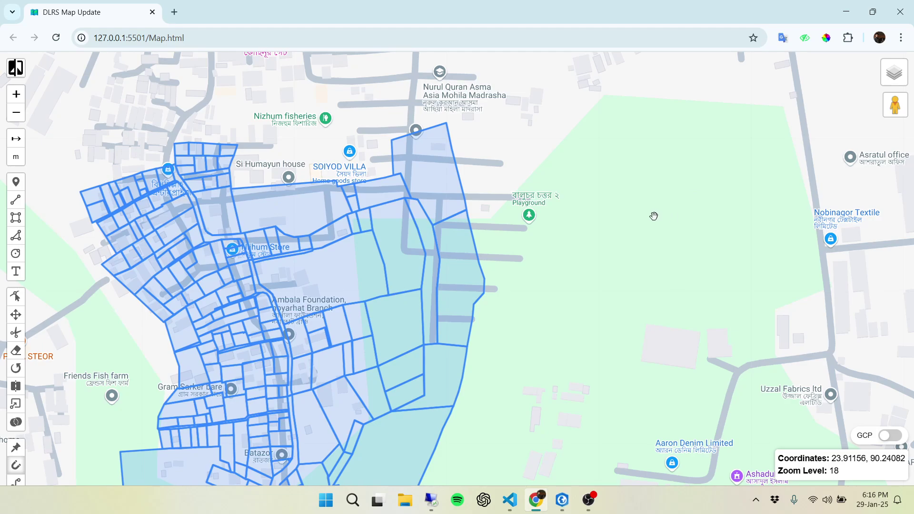
drag(541, 143, 589, 168)
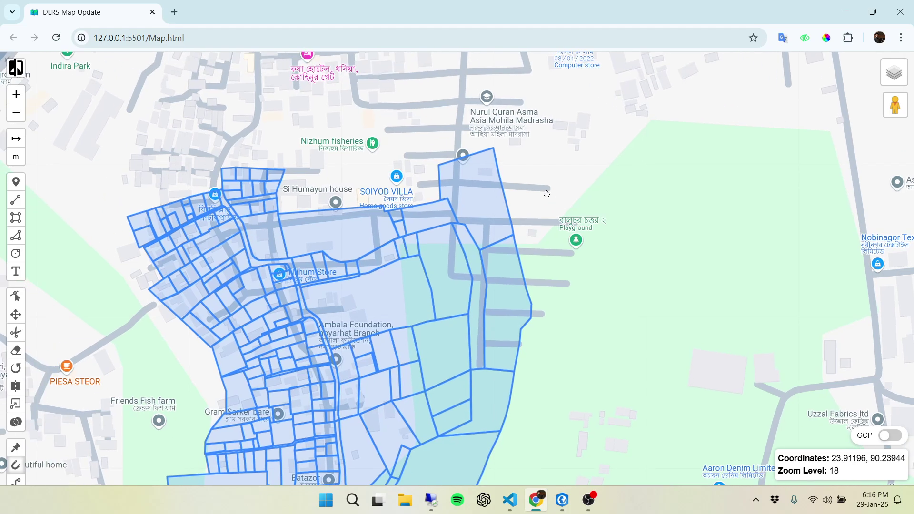
drag(562, 192, 611, 251)
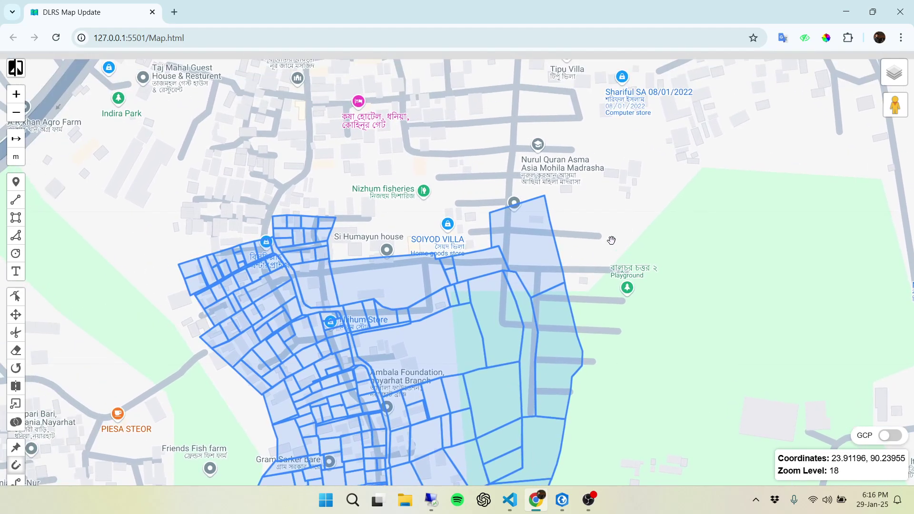
scroll(506, 253, up, 1)
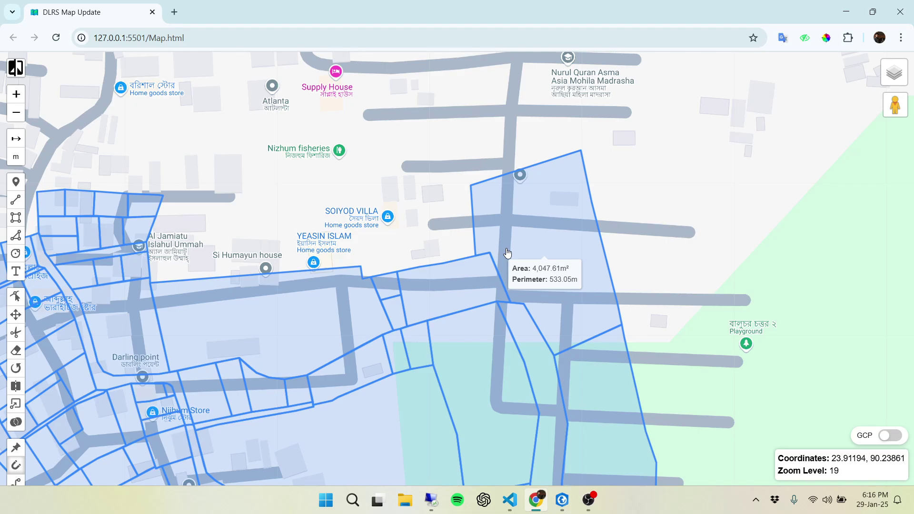
mouse_move(881, 74)
click(18, 428)
click(452, 270)
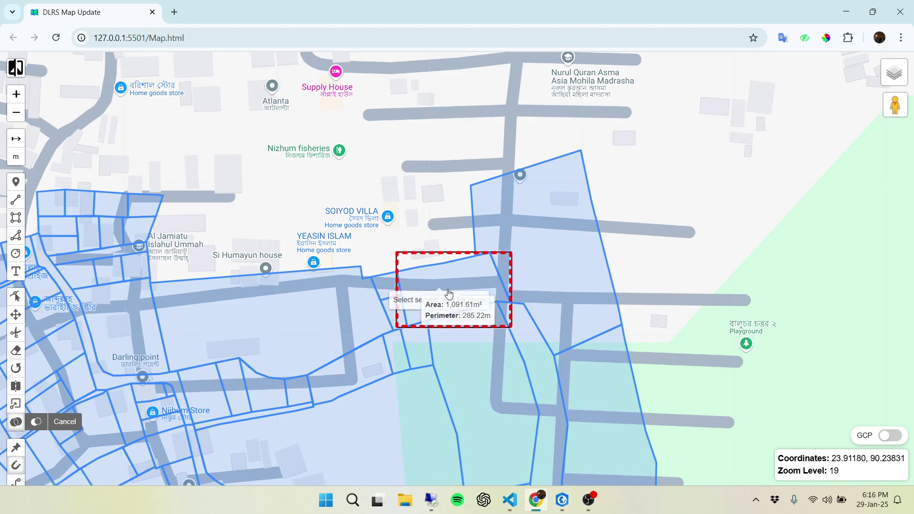
click(533, 218)
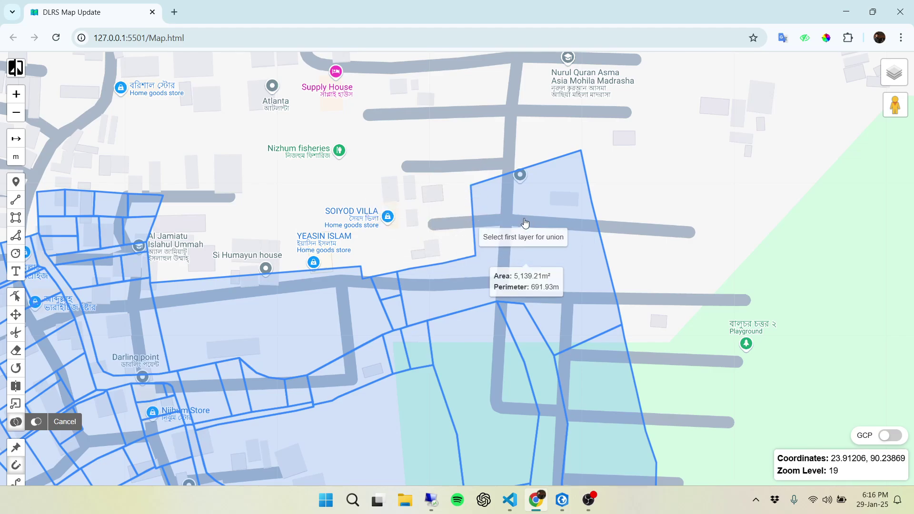
click(65, 422)
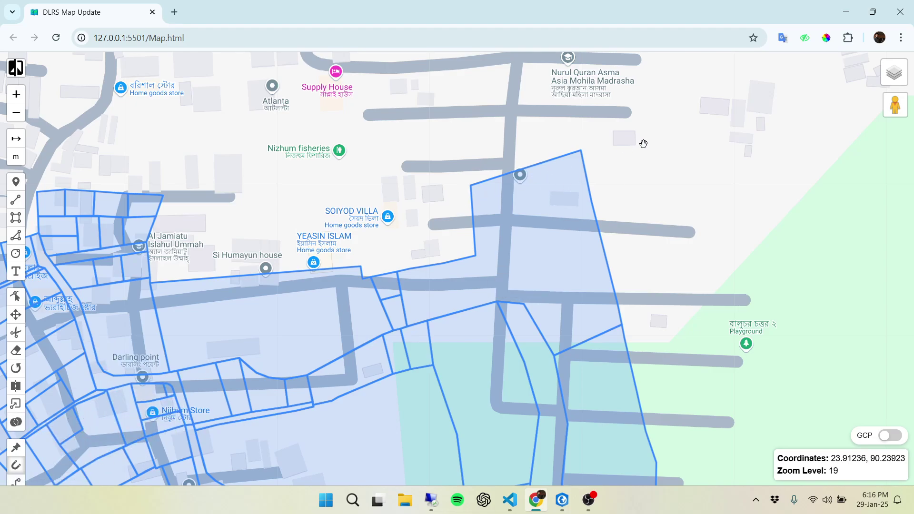
Step: Draw a guide circle with a 20 m radius centred on the merged plot's northwest corner
drag(643, 164, 642, 213)
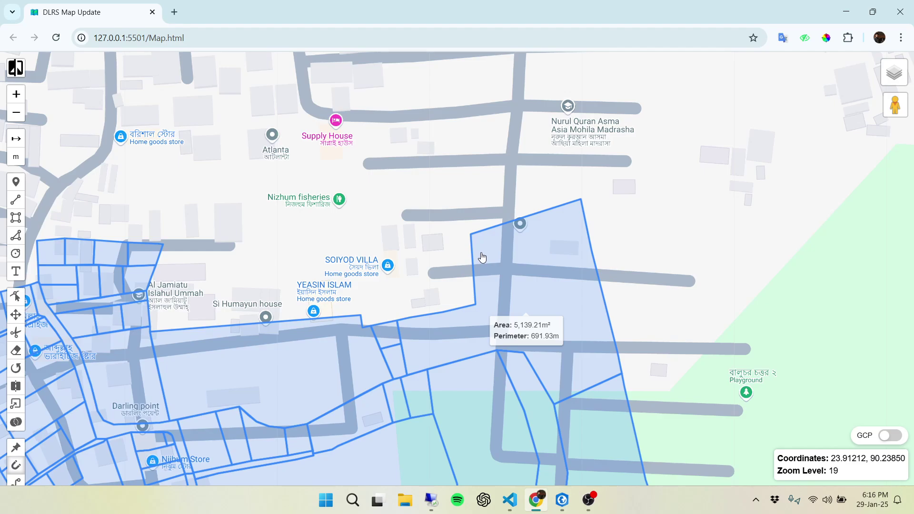
drag(447, 239, 385, 222)
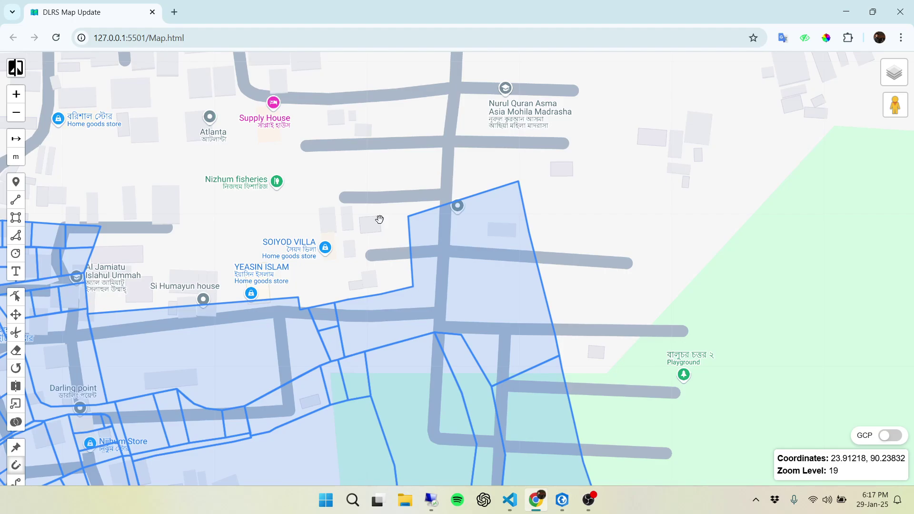
scroll(443, 200, up, 1)
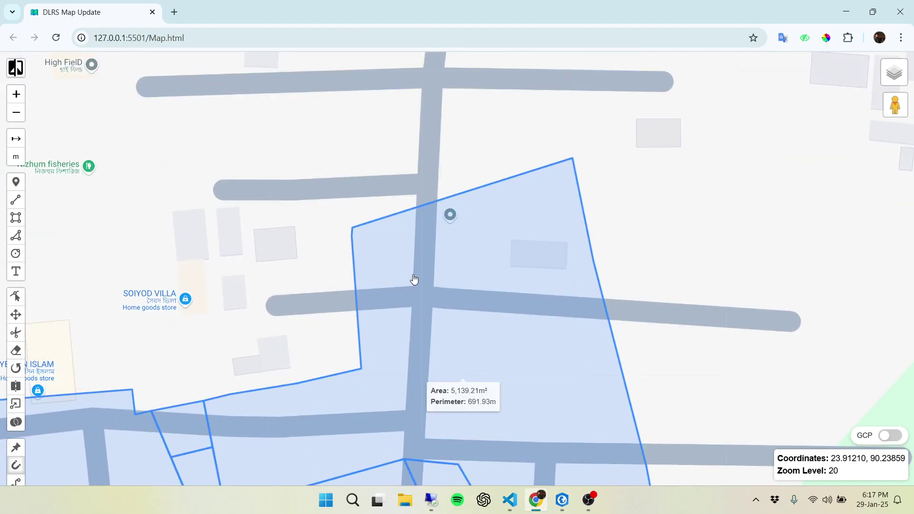
click(440, 230)
text(15)
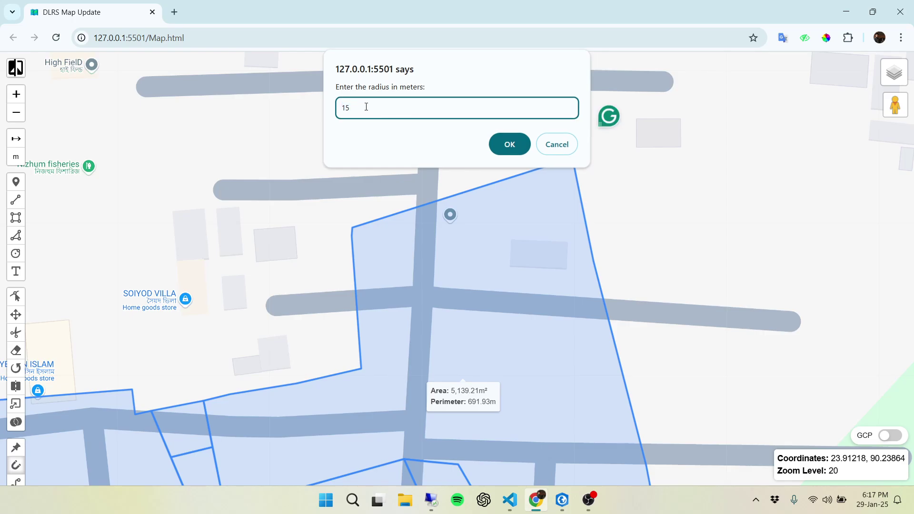
click(516, 140)
click(16, 253)
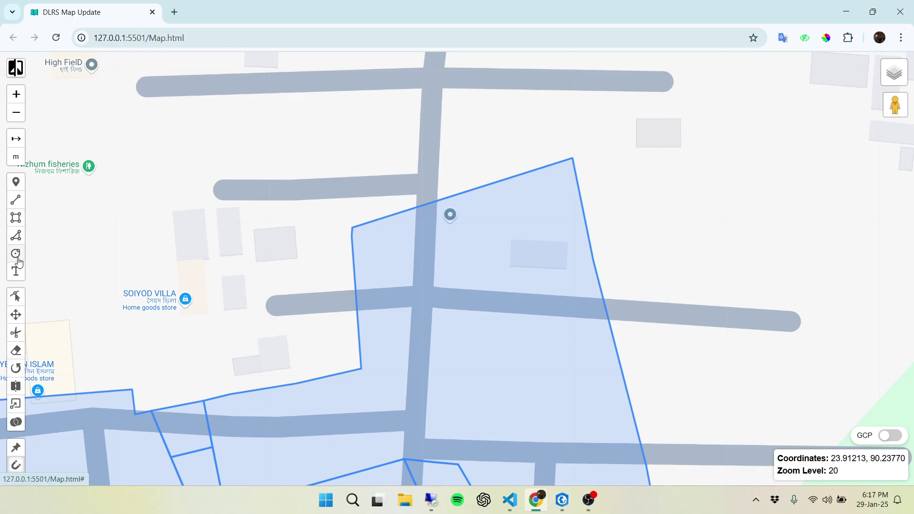
click(353, 223)
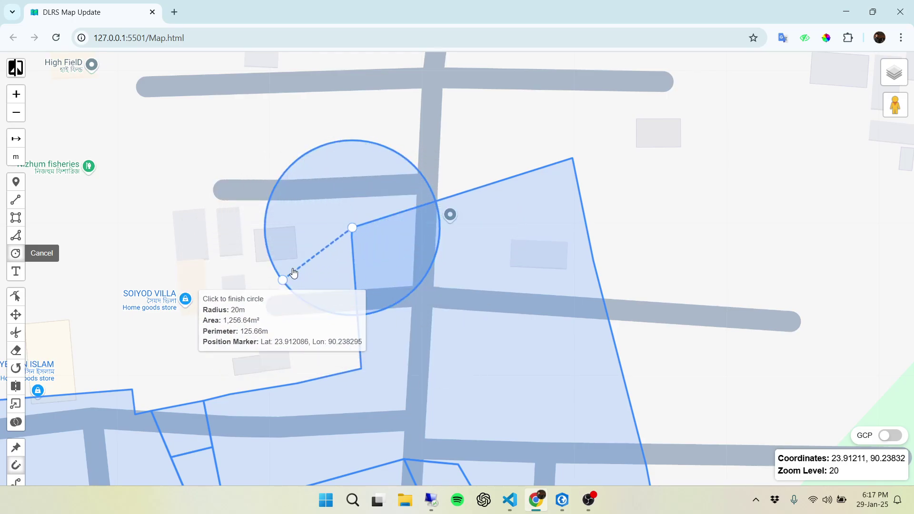
click(264, 261)
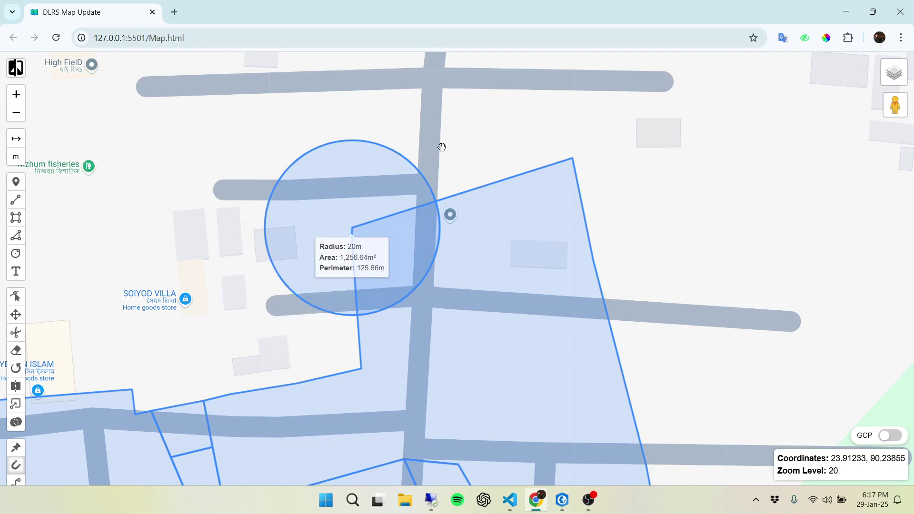
Step: Draw a second guide circle with a 15 m radius centred on the merged plot's northeast corner
click(329, 147)
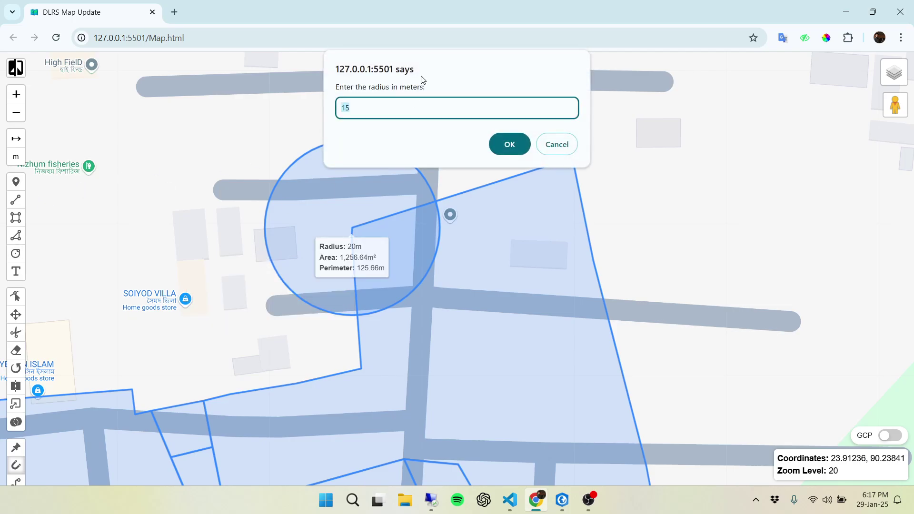
click(555, 144)
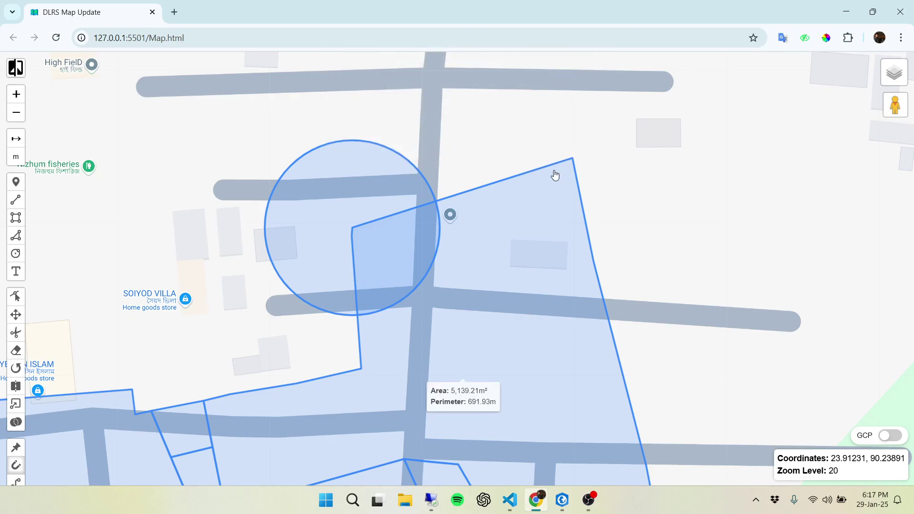
click(16, 253)
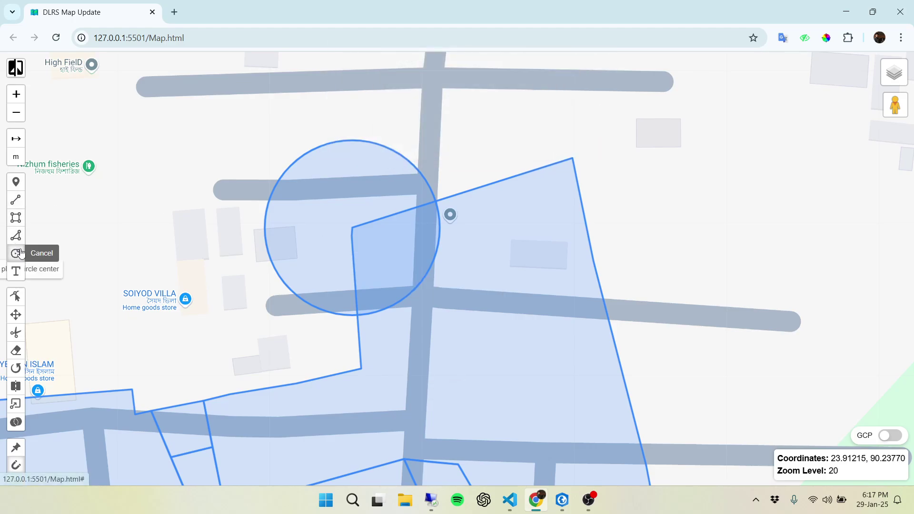
click(572, 158)
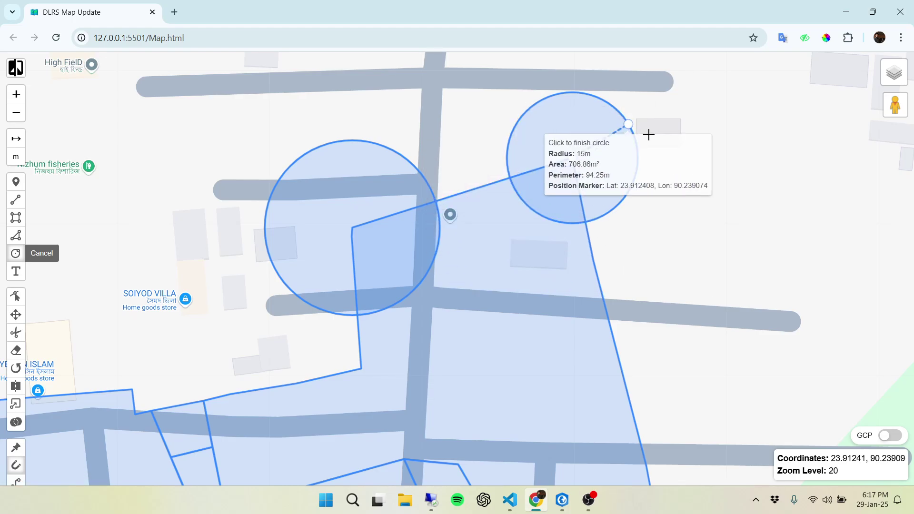
click(602, 179)
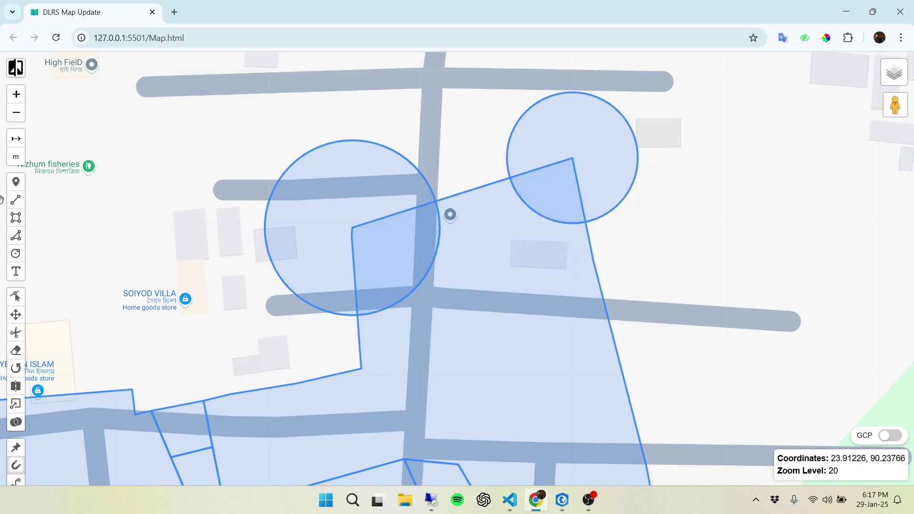
Step: Split the merged plot along a line through the points where the two circles cross its west and east boundaries
click(16, 386)
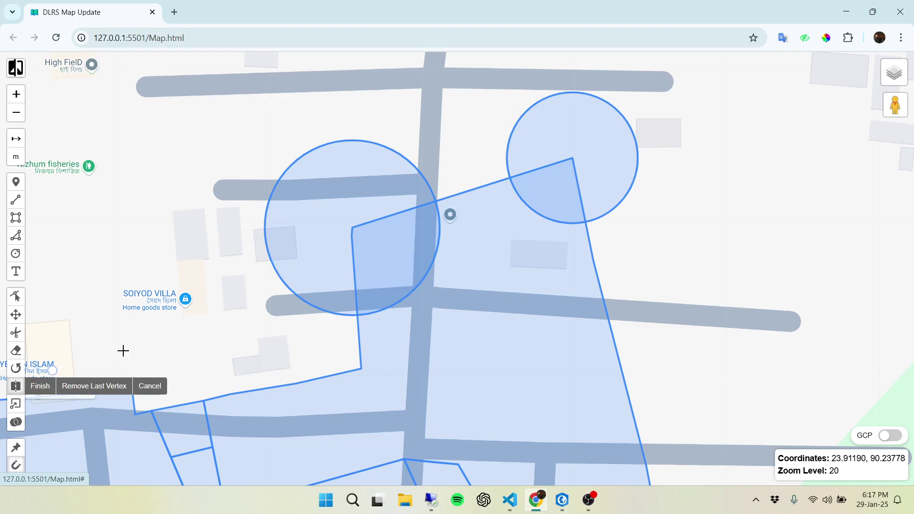
scroll(282, 326, up, 1)
scroll(283, 326, up, 1)
click(365, 335)
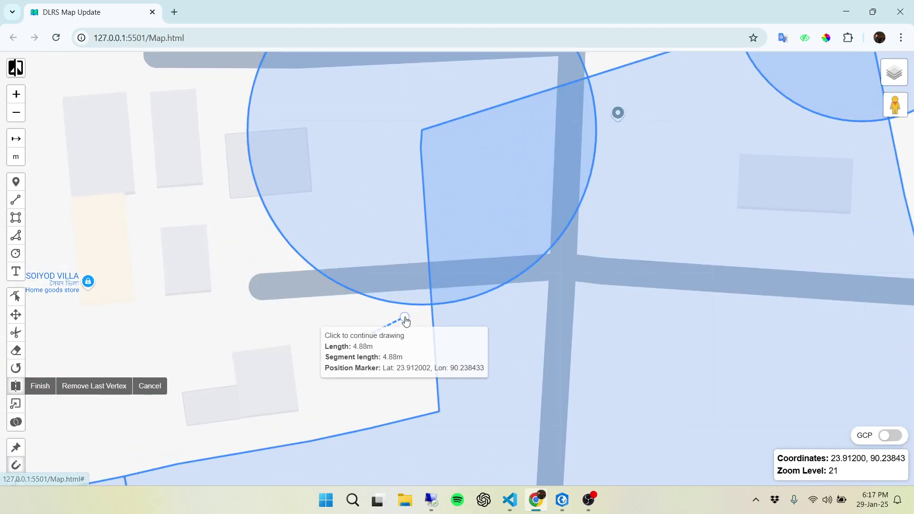
click(432, 306)
drag(641, 263, 234, 415)
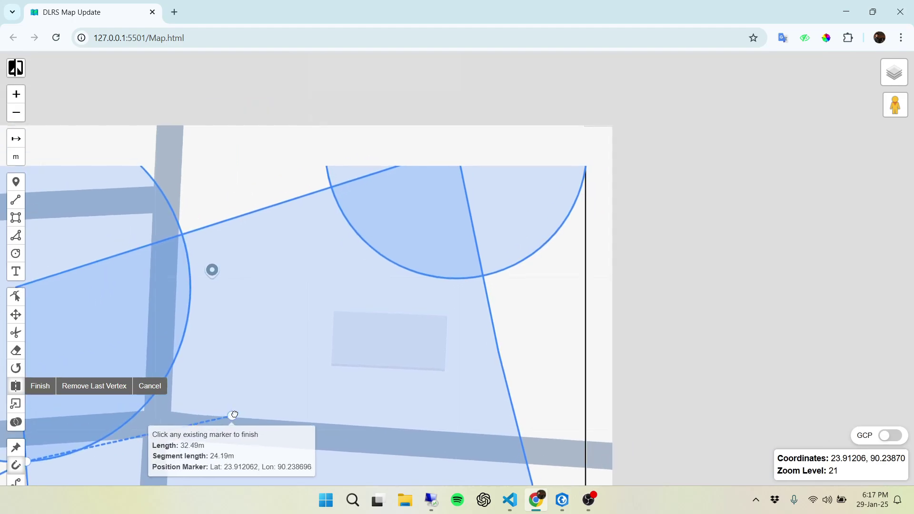
click(487, 280)
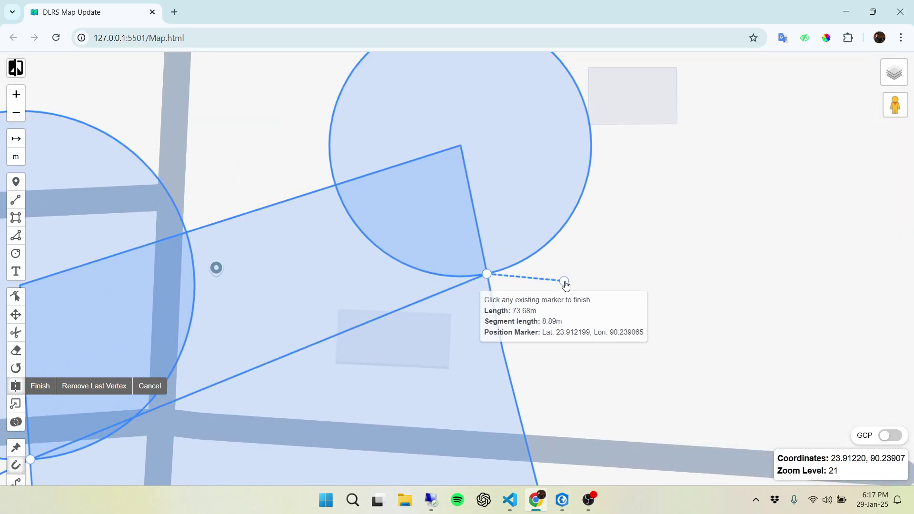
double_click(564, 280)
Step: Erase both guide circles and finish the erasing, keeping the split plots
drag(522, 311, 622, 278)
scroll(376, 274, down, 1)
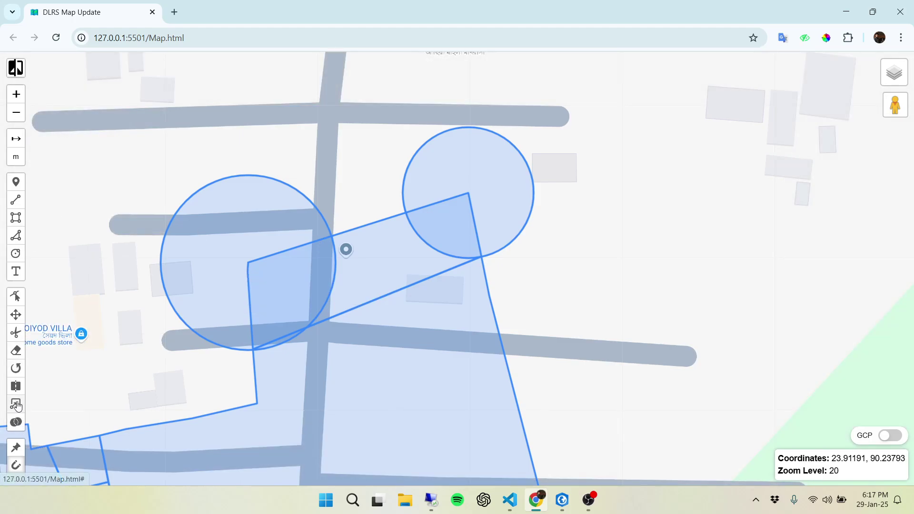
click(16, 351)
click(220, 215)
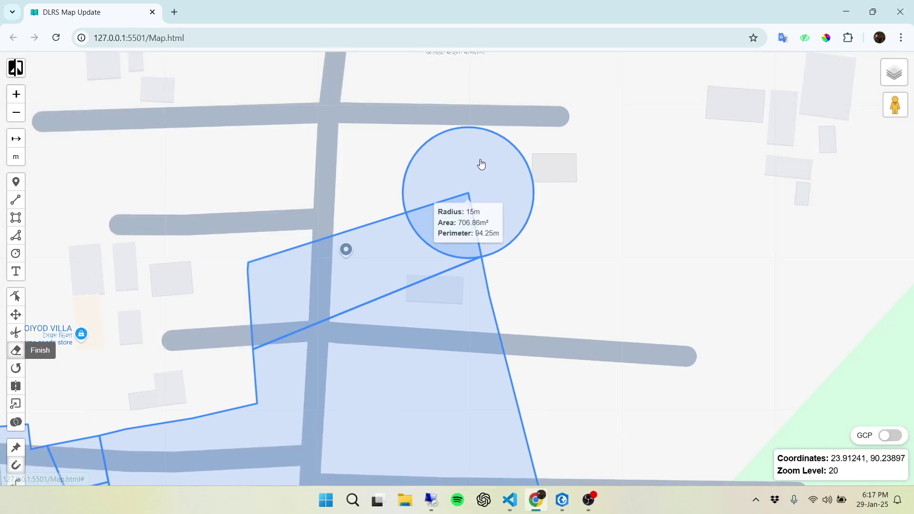
click(480, 161)
drag(526, 187, 577, 161)
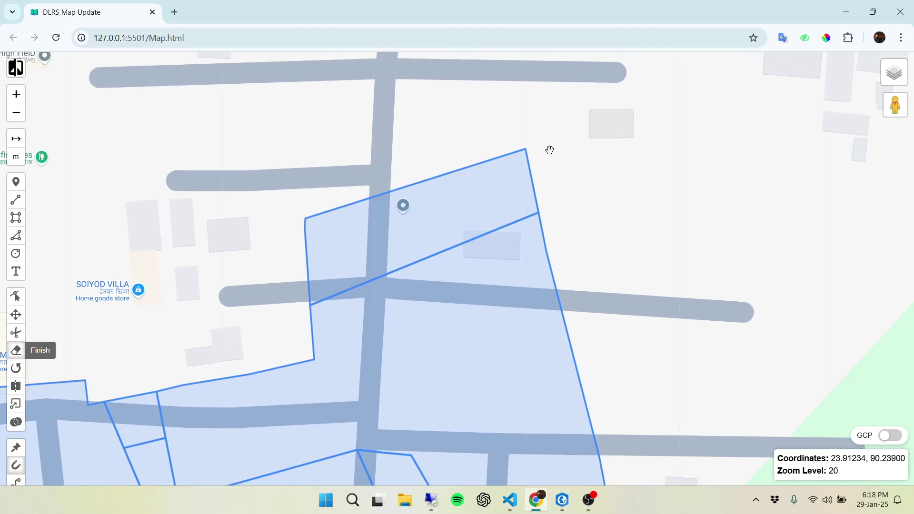
click(38, 351)
mouse_move(492, 225)
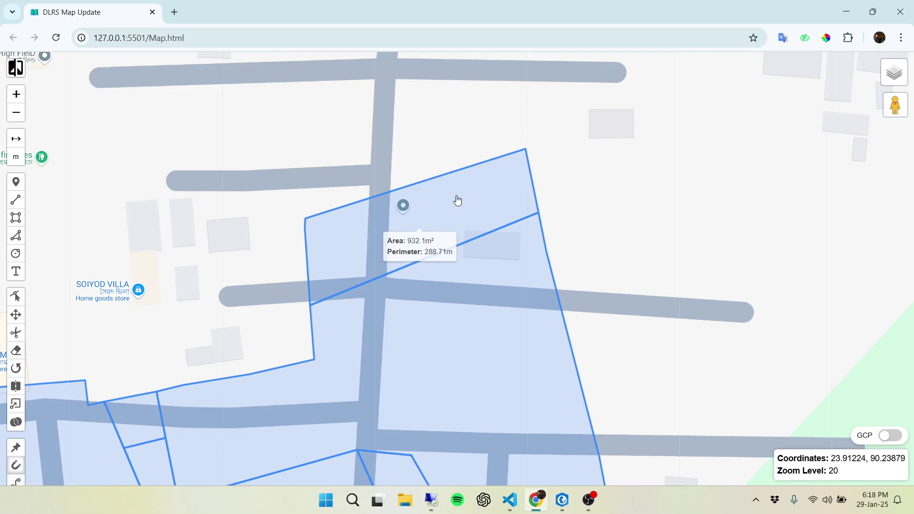
mouse_move(502, 279)
Step: Edit the vertices near the Playground, moving the shared boundary vertex on the plots' eastern edge slightly west, and finish the edit
drag(189, 284, 155, 137)
drag(696, 328, 534, 176)
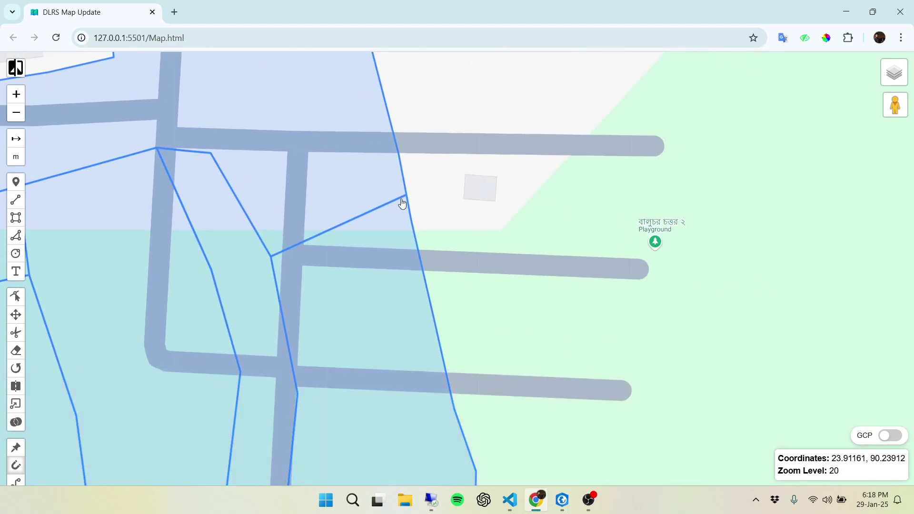
scroll(403, 204, up, 1)
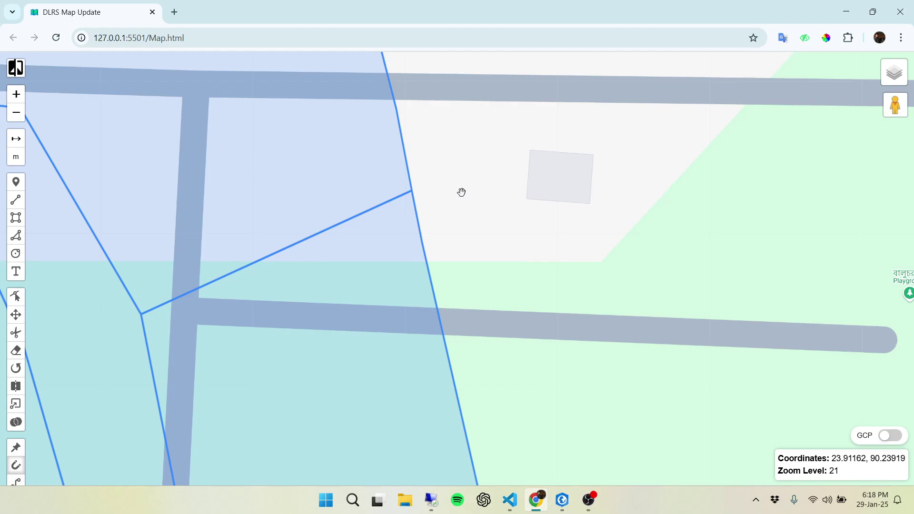
drag(461, 192, 477, 251)
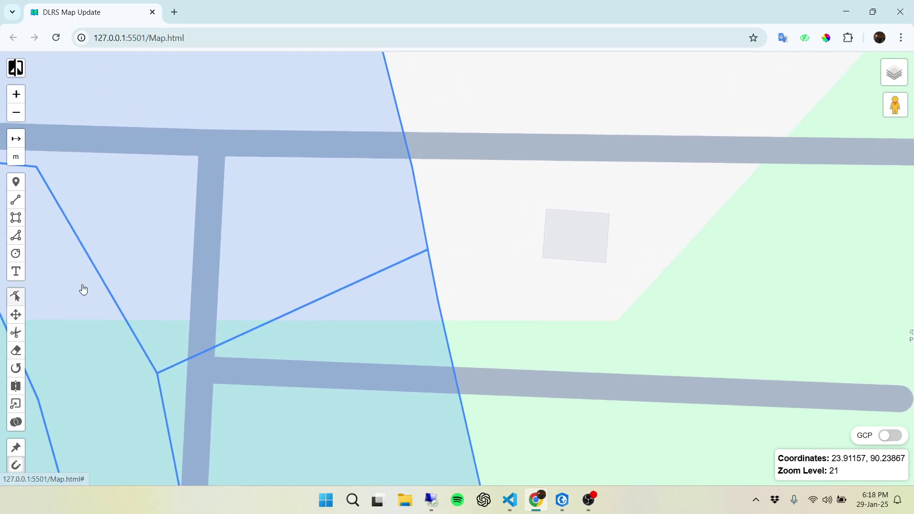
click(16, 296)
mouse_move(429, 251)
mouse_down()
mouse_move(417, 230)
mouse_move(422, 249)
mouse_up()
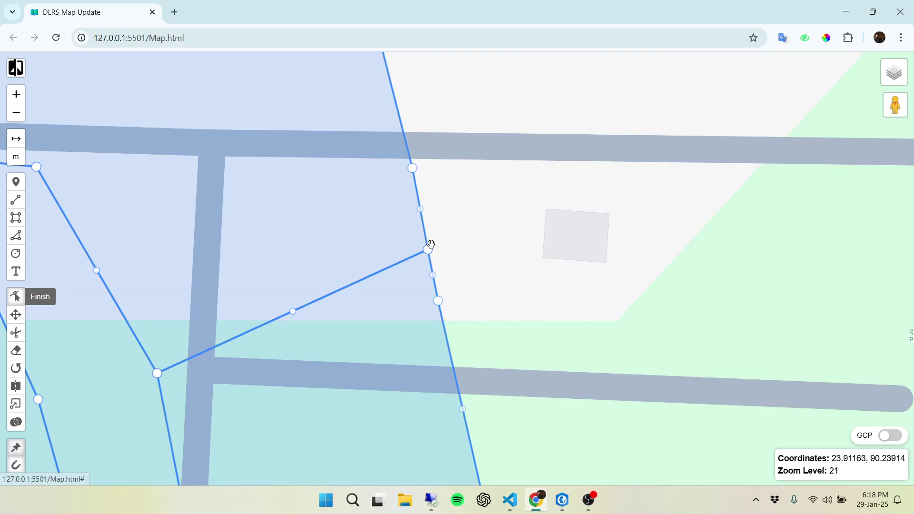
mouse_move(428, 250)
mouse_down()
mouse_move(410, 239)
mouse_move(399, 252)
mouse_move(431, 255)
mouse_move(416, 251)
mouse_move(449, 236)
mouse_move(423, 249)
mouse_up()
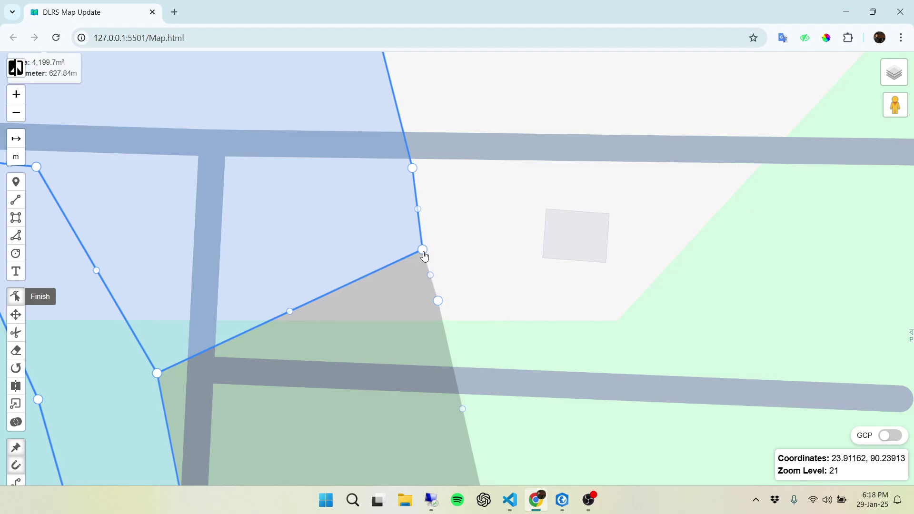
click(52, 296)
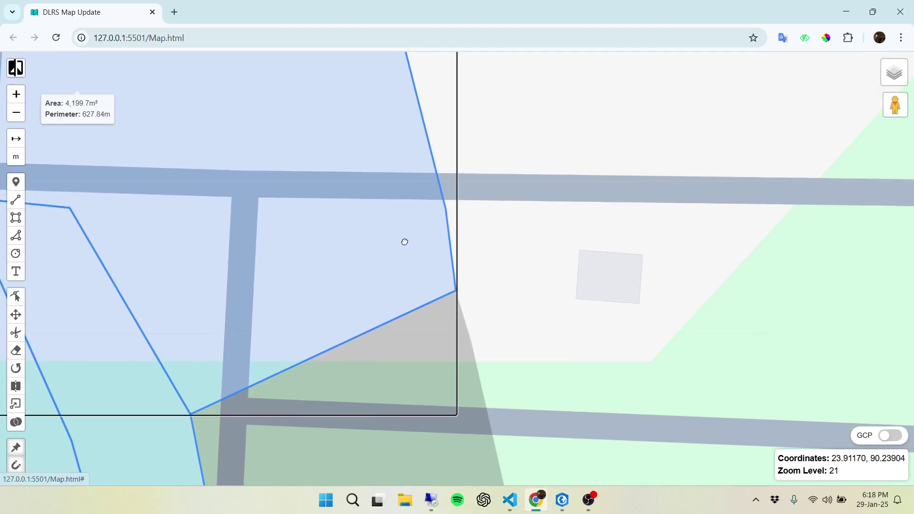
Step: Change the basemap under the plots to Google Satellite
scroll(455, 164, down, 1)
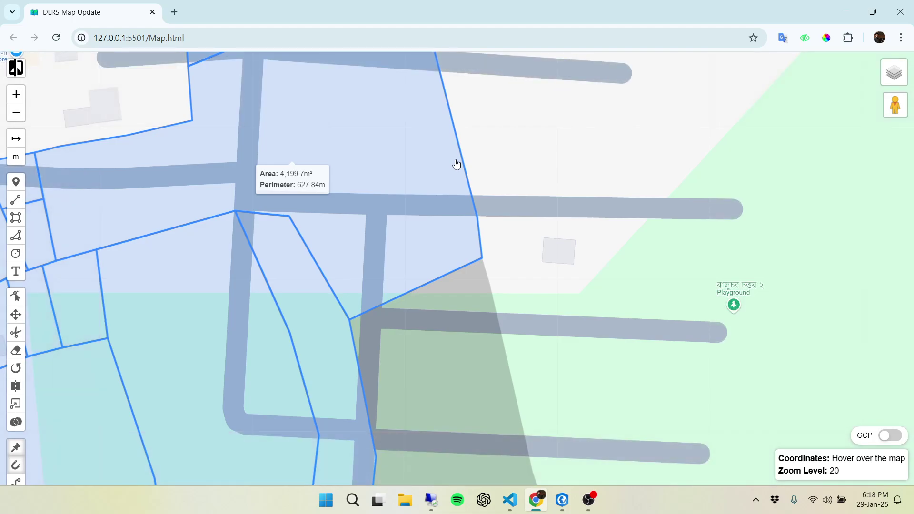
scroll(388, 155, down, 1)
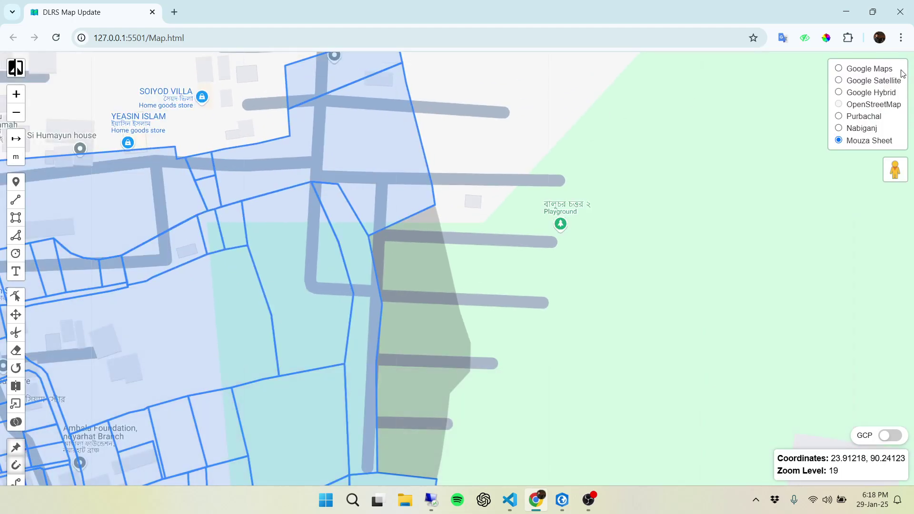
click(878, 83)
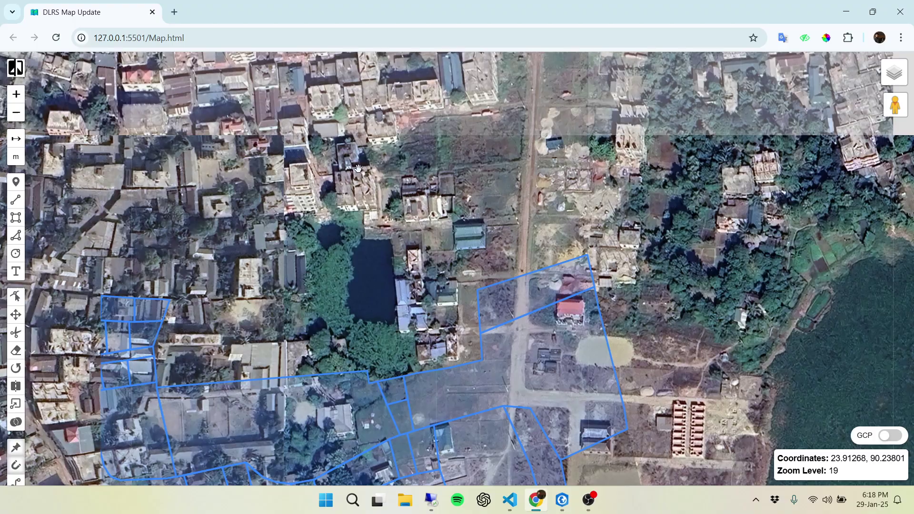
Step: Measure around the outline of the large building just southwest of the dirt-road crossing north of the plots, corner by corner
drag(305, 103, 318, 275)
drag(557, 223, 414, 217)
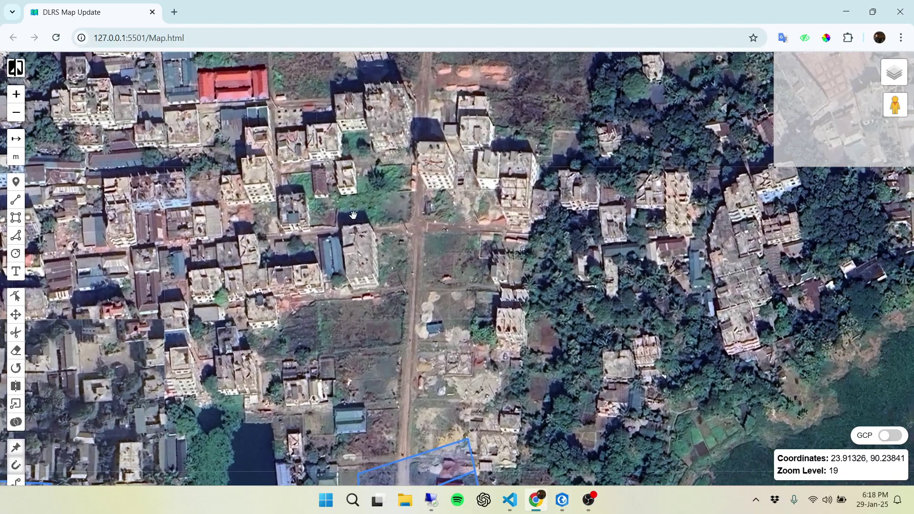
scroll(414, 216, up, 1)
drag(353, 219, 433, 250)
click(16, 138)
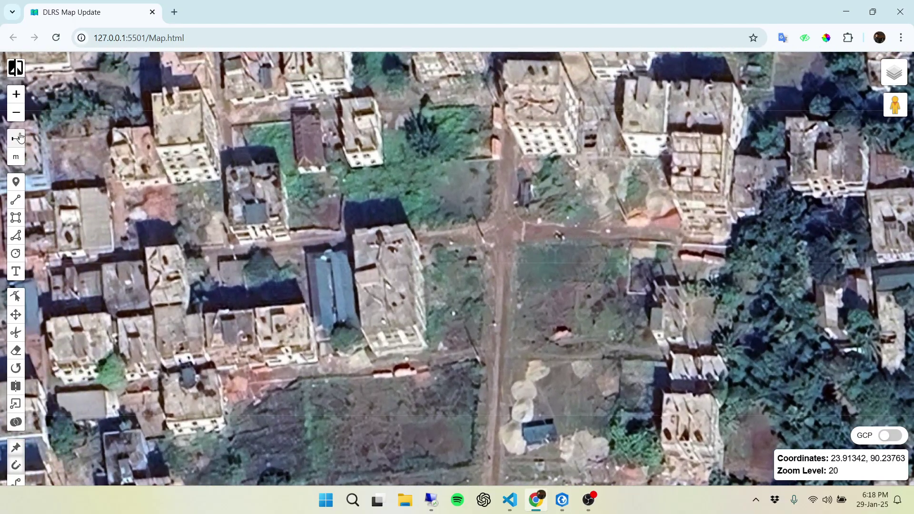
click(352, 237)
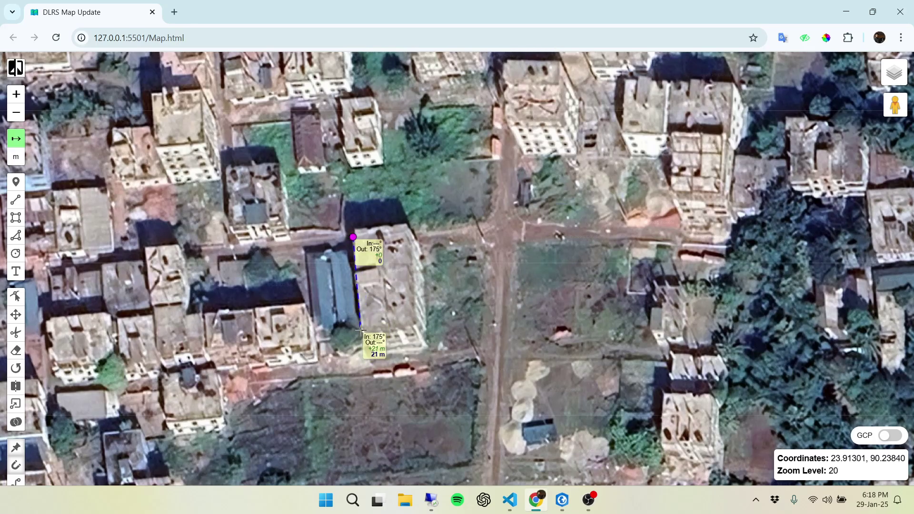
click(362, 329)
click(415, 325)
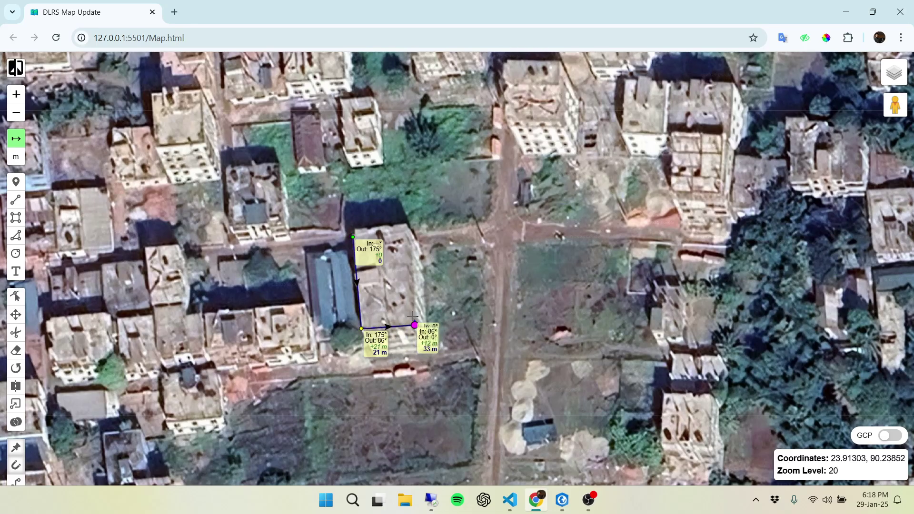
click(408, 224)
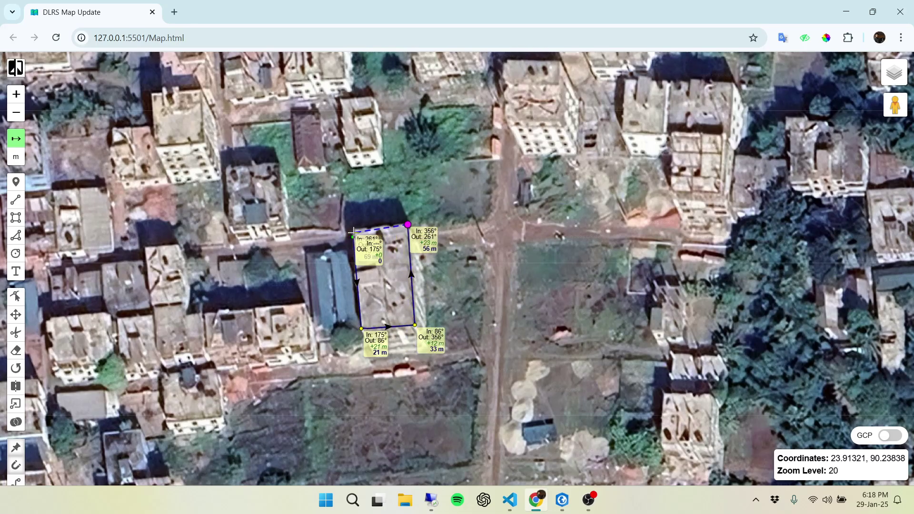
click(352, 230)
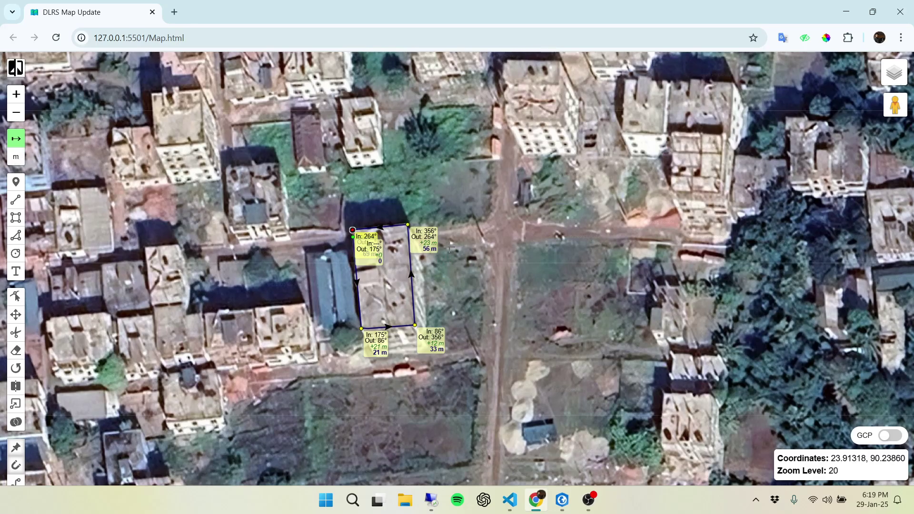
Step: Switch the building measurement to imperial units and back to metres, and close the measuring tool
click(11, 163)
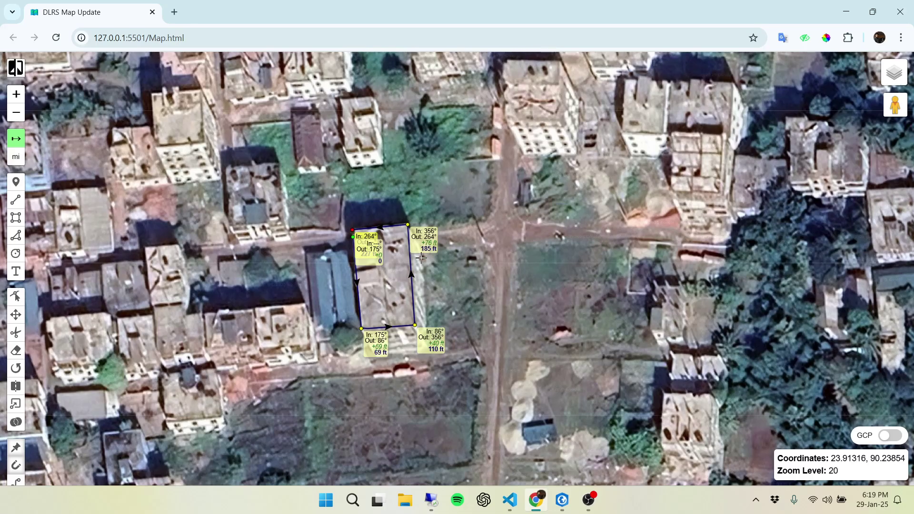
click(17, 160)
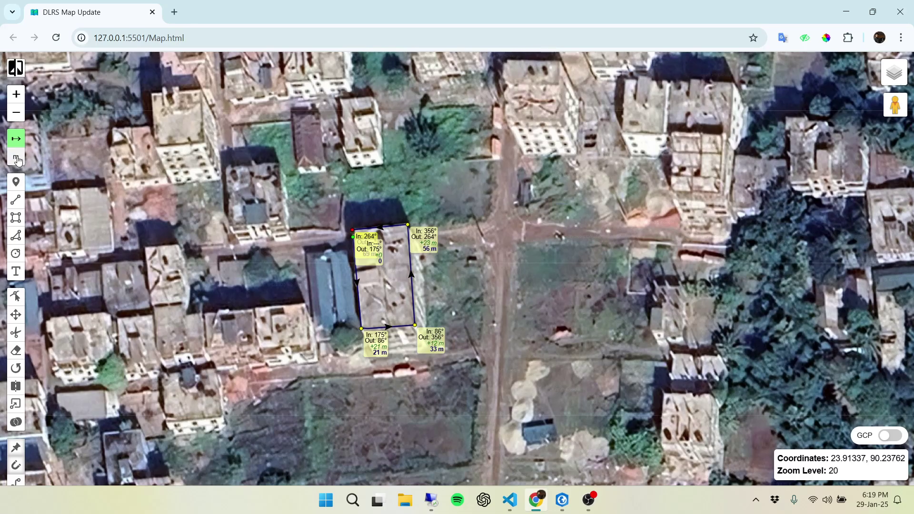
click(17, 140)
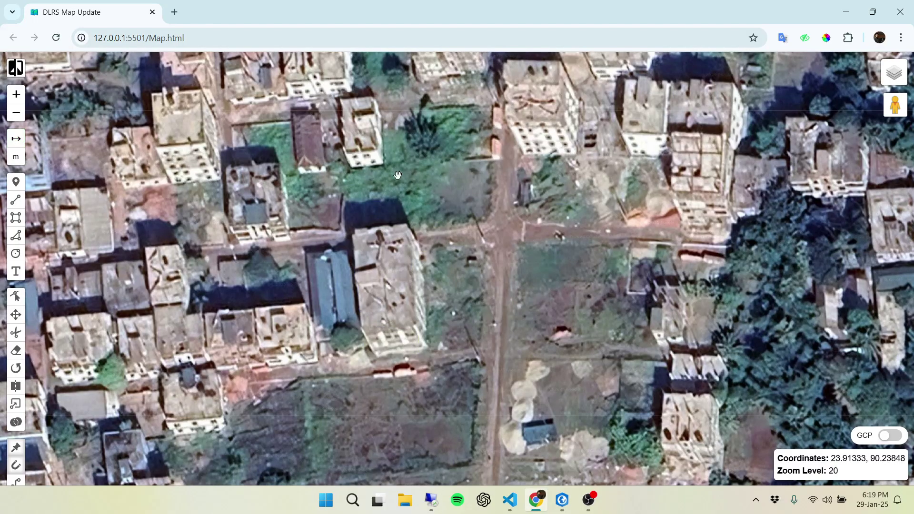
Step: Check how the whole set of plot boundaries lines up with the satellite imagery
scroll(402, 140, down, 2)
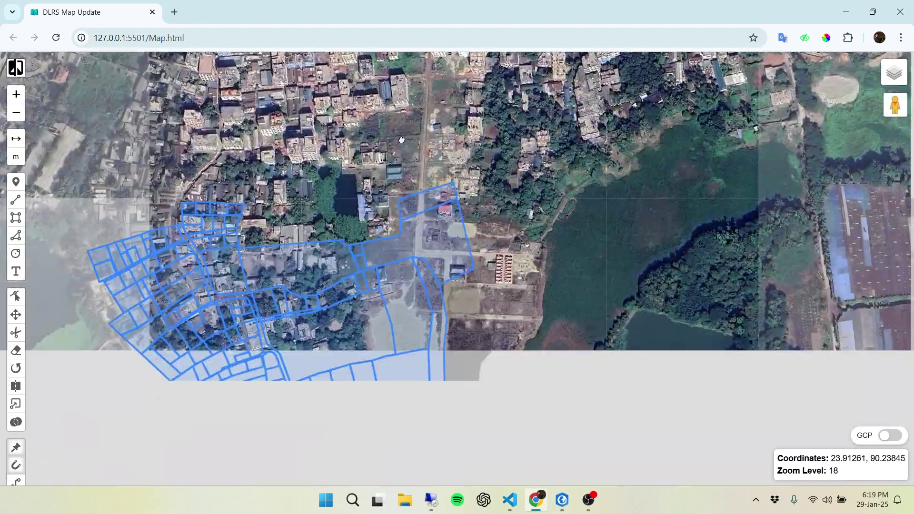
drag(401, 140, 449, 178)
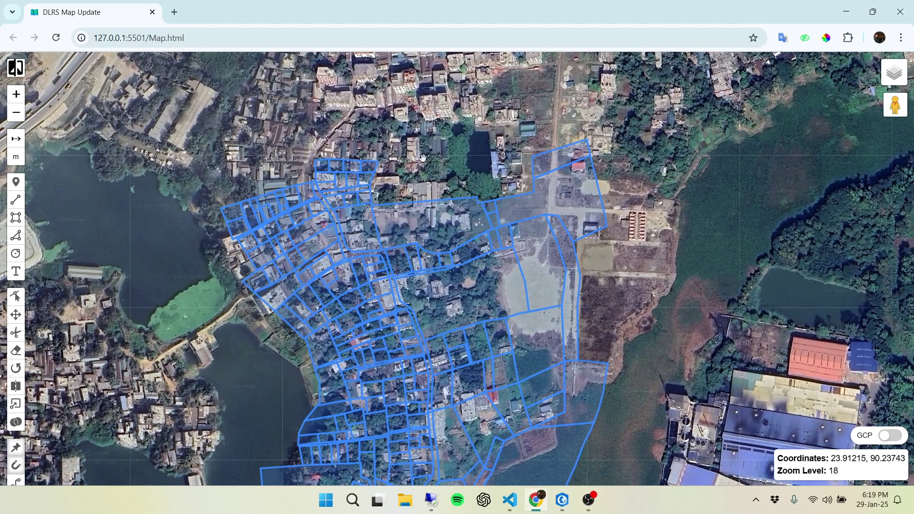
drag(627, 211, 588, 138)
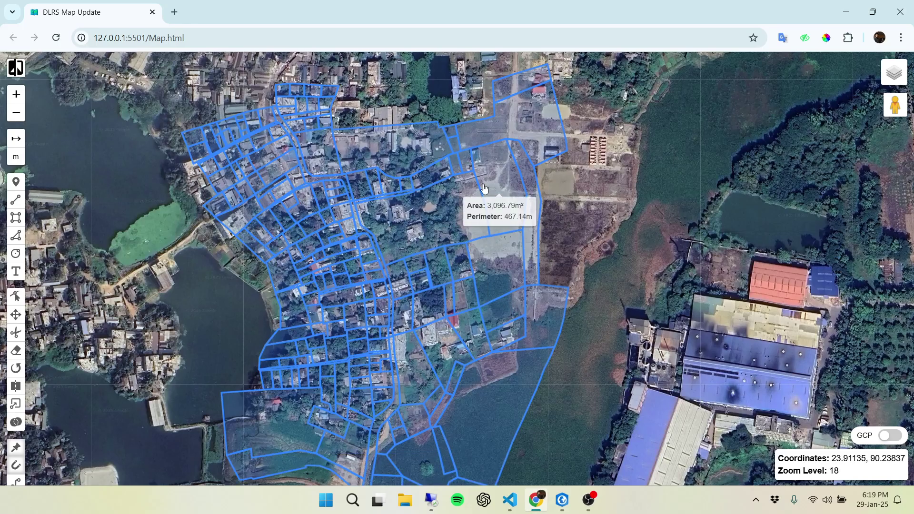
Step: Switch to ArcGIS Pro, examine the southern part of the overlaid Komolapur mouza sheets, and return to the web map in Chrome
click(563, 500)
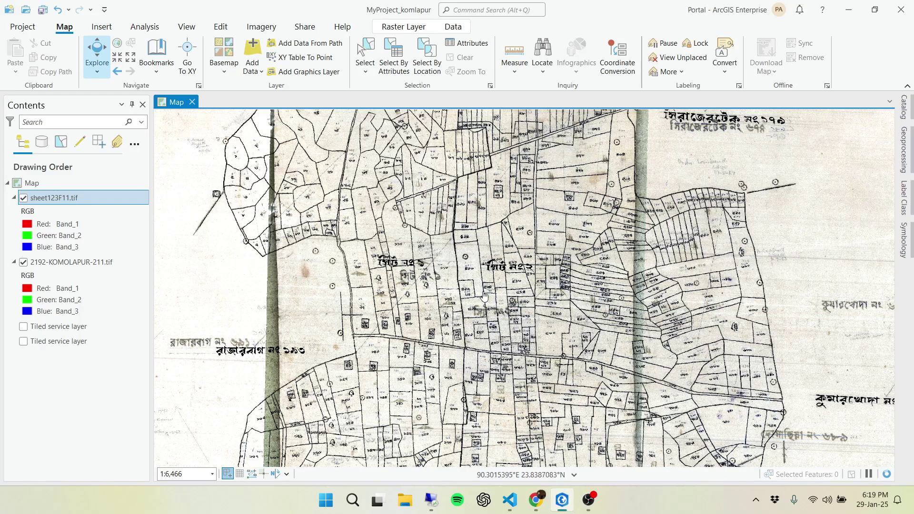
drag(520, 250, 484, 170)
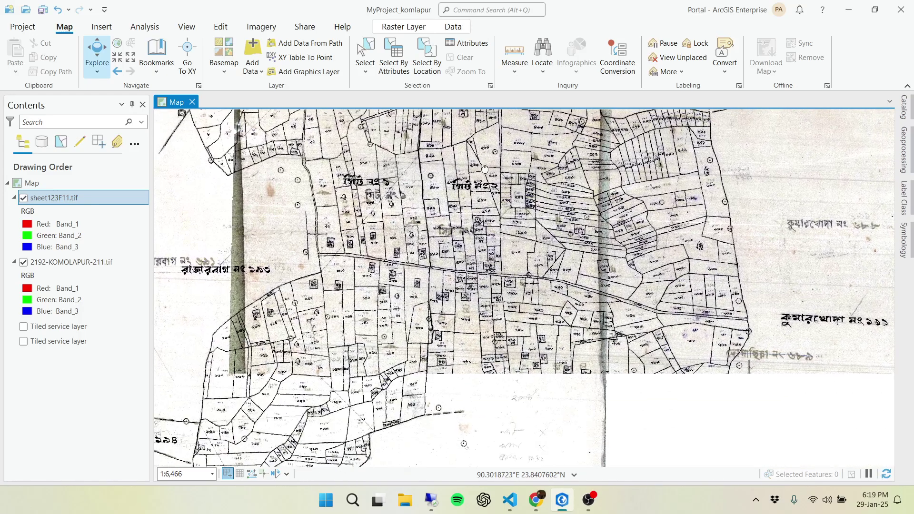
scroll(547, 398, up, 3)
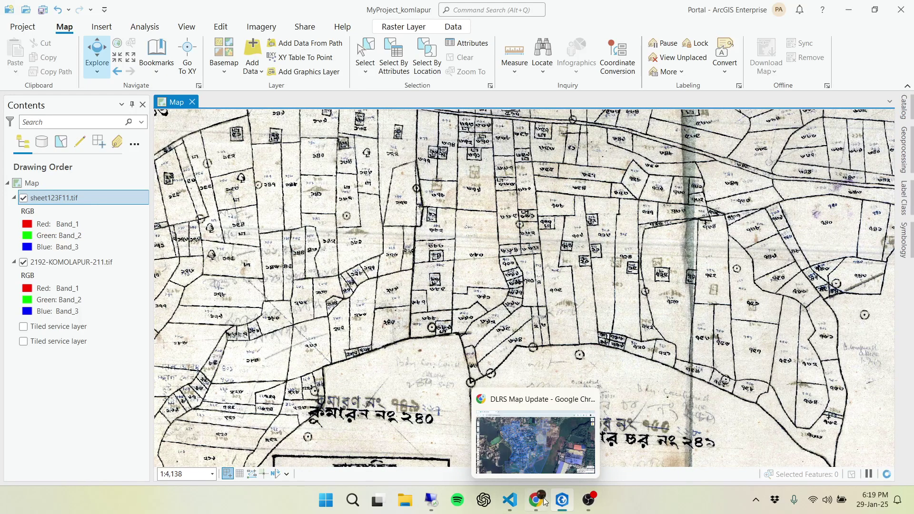
click(527, 496)
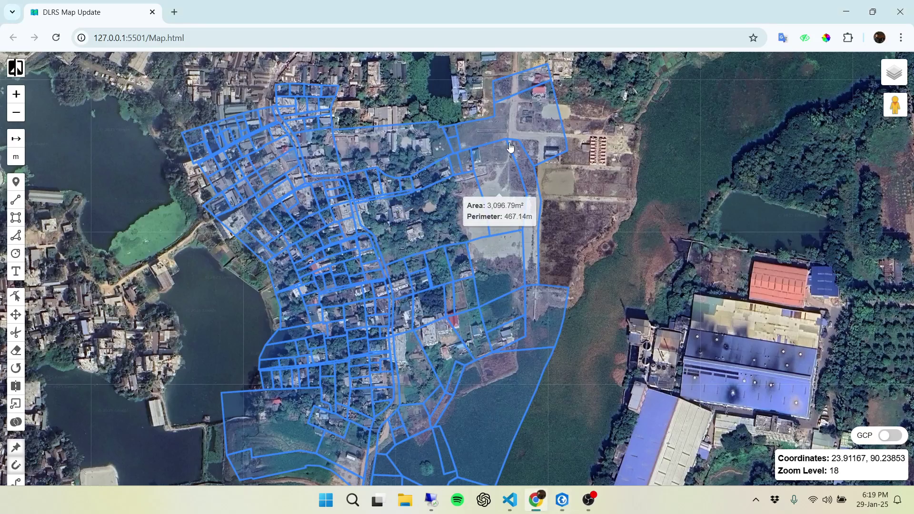